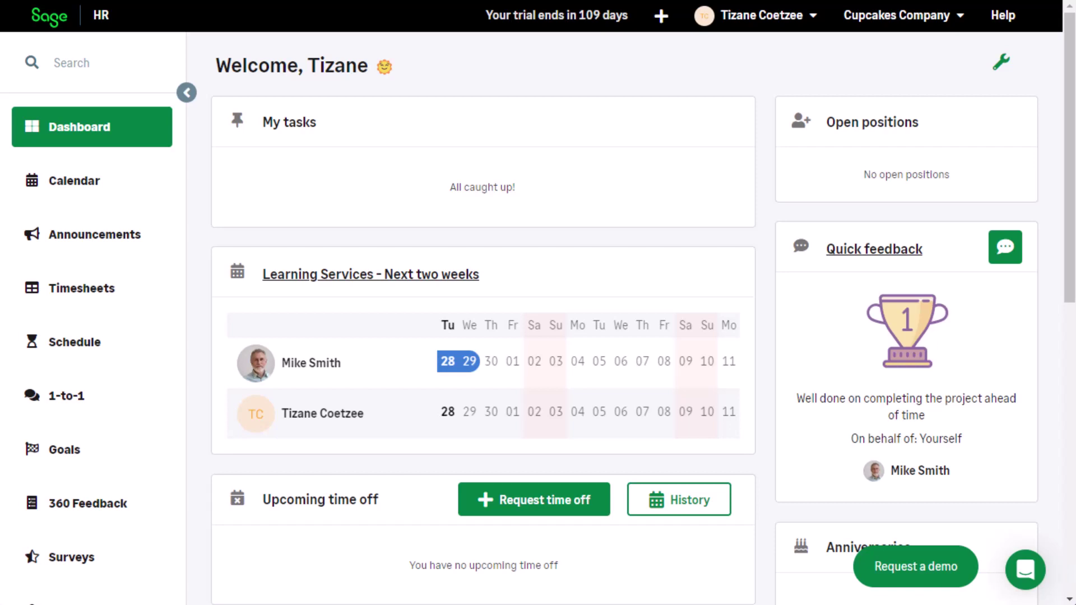
Step: Open the Recruitment module from the sidebar to reach the Positions page
{"action": "scroll", "coordinate": [211, 468], "scroll_direction": "down", "scroll_amount": 5}
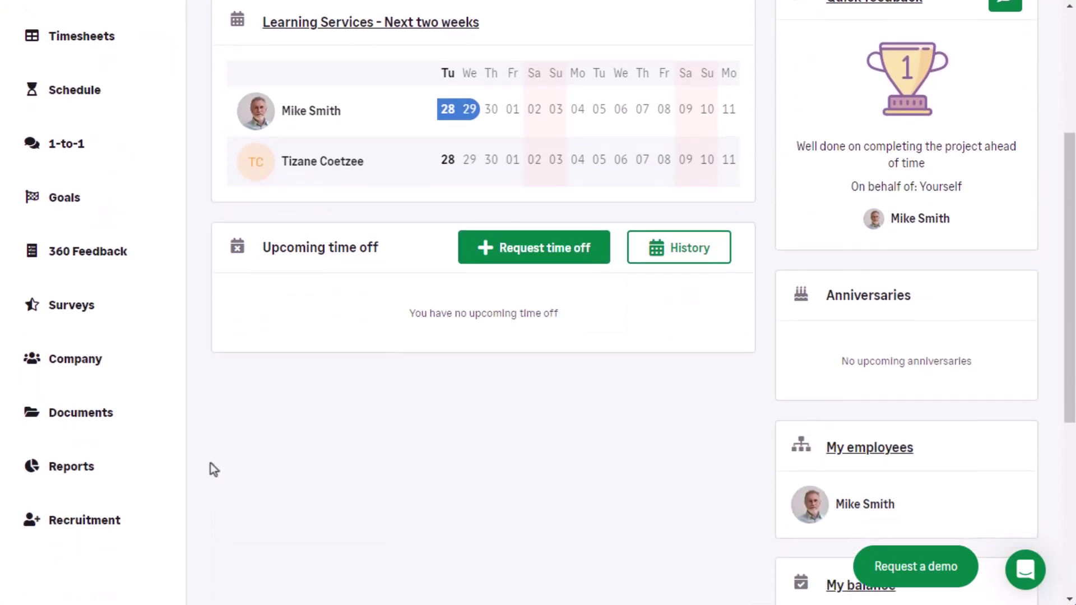
{"action": "left_click", "coordinate": [124, 535]}
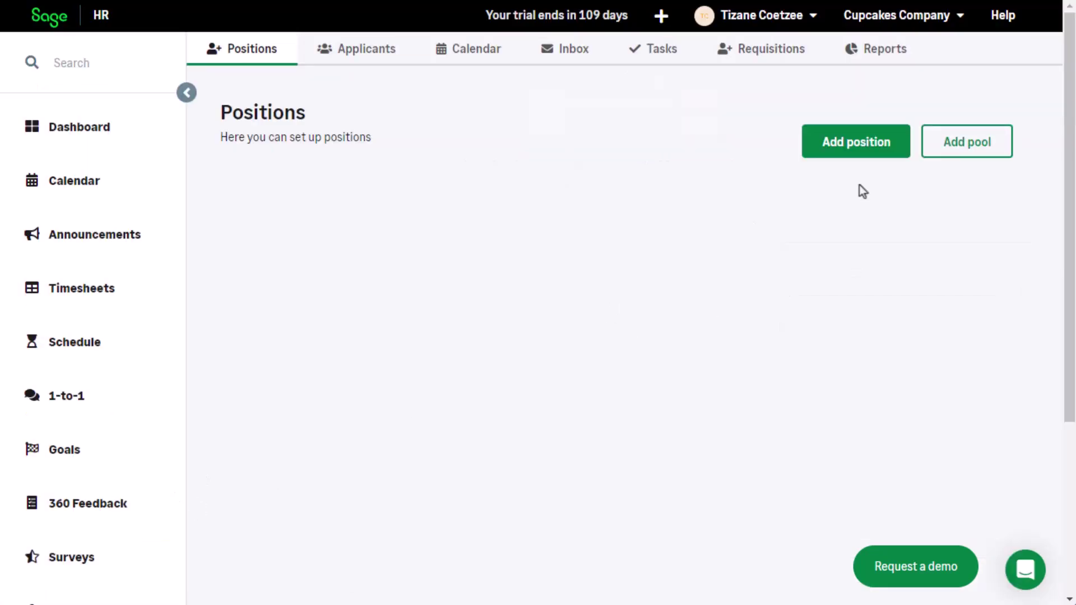
Step: Start a new position with title and team, fill-by date 2024-01-08
{"action": "left_click", "coordinate": [852, 206]}
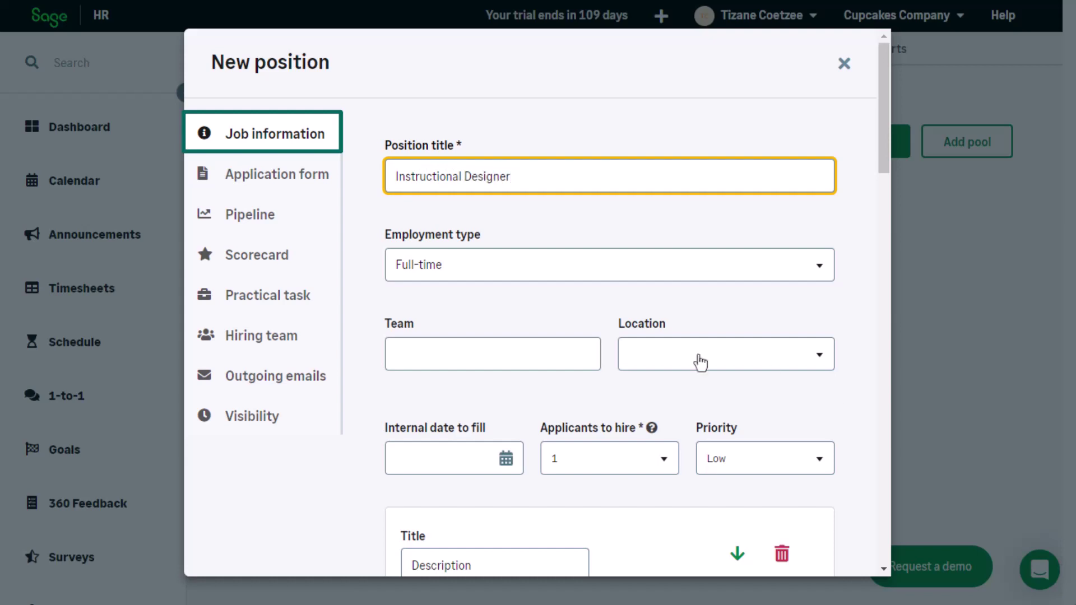
{"action": "left_click", "coordinate": [580, 363]}
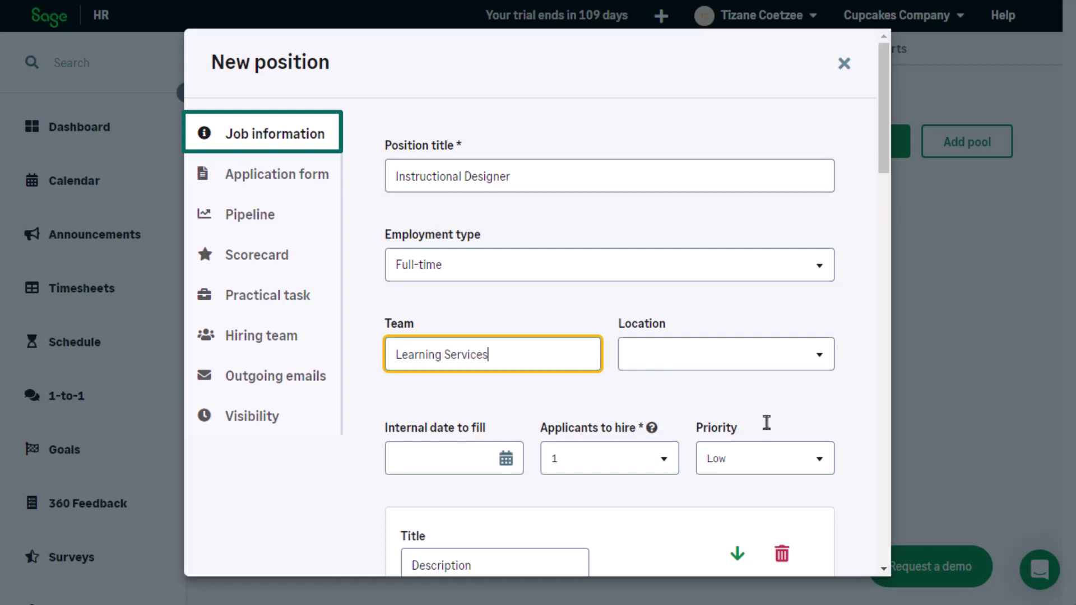
{"action": "left_click", "coordinate": [511, 463]}
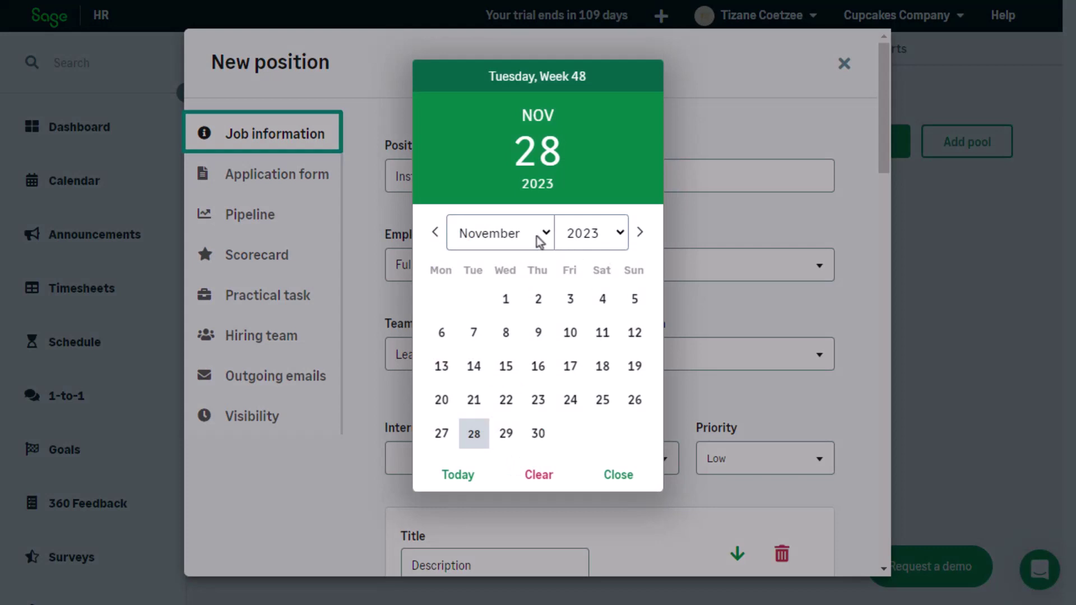
{"action": "left_click", "coordinate": [545, 234]}
{"action": "left_click", "coordinate": [527, 263]}
{"action": "left_click", "coordinate": [620, 233]}
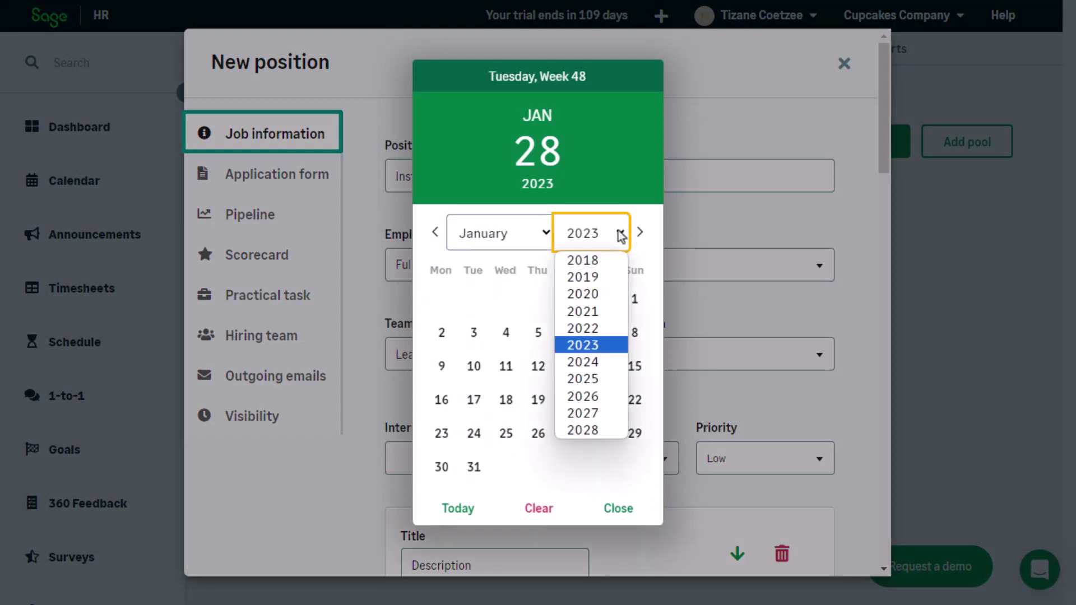
{"action": "left_click", "coordinate": [603, 361]}
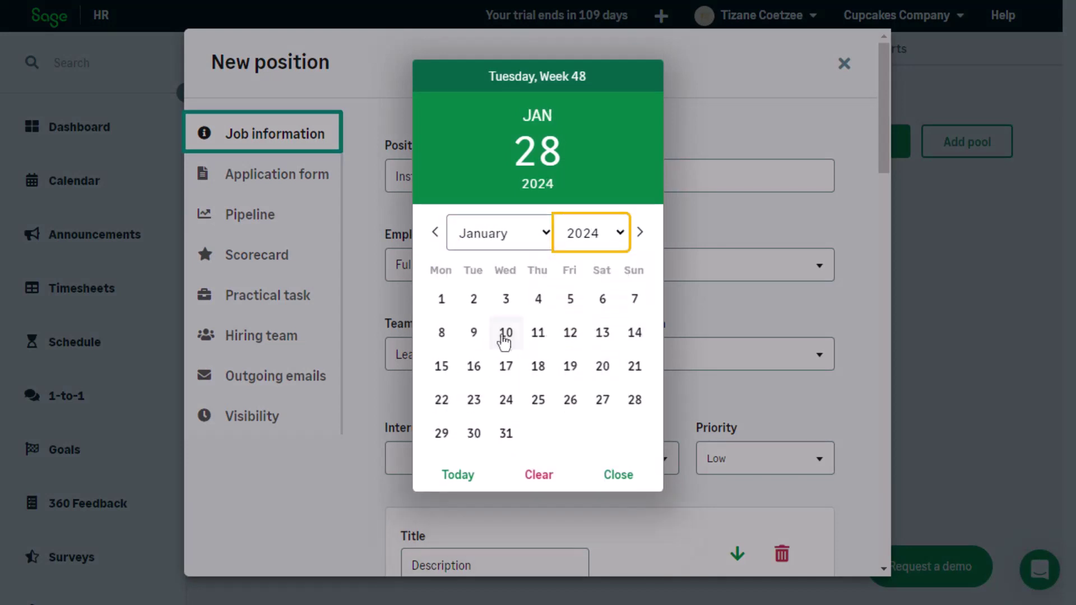
{"action": "left_click", "coordinate": [442, 333]}
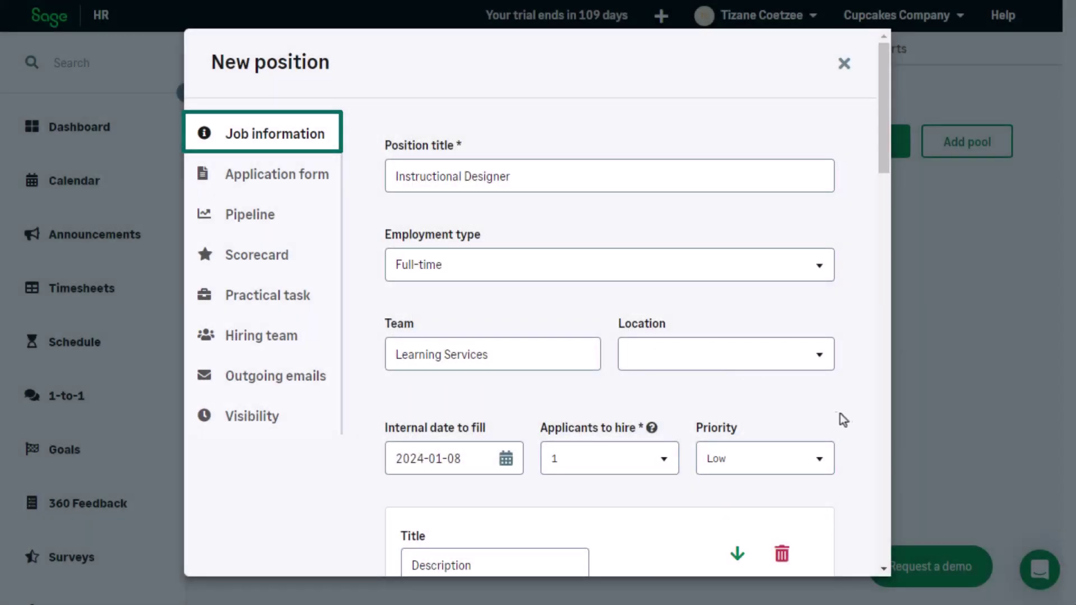
Step: Set the position priority to Medium
{"action": "left_click_drag", "start_coordinate": [886, 153], "coordinate": [886, 213]}
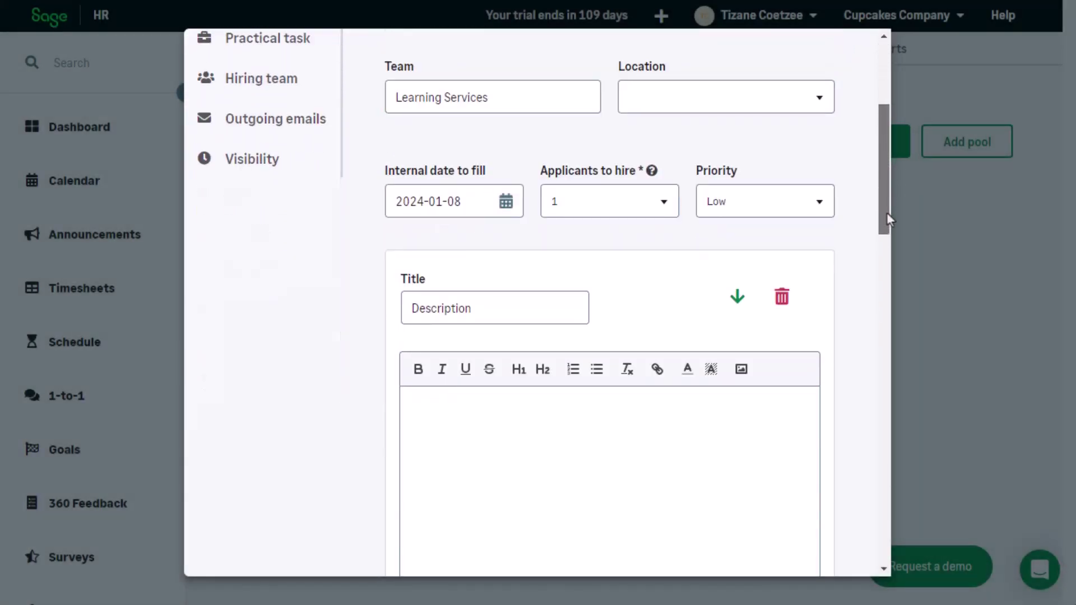
{"action": "left_click", "coordinate": [824, 215]}
{"action": "left_click", "coordinate": [790, 370]}
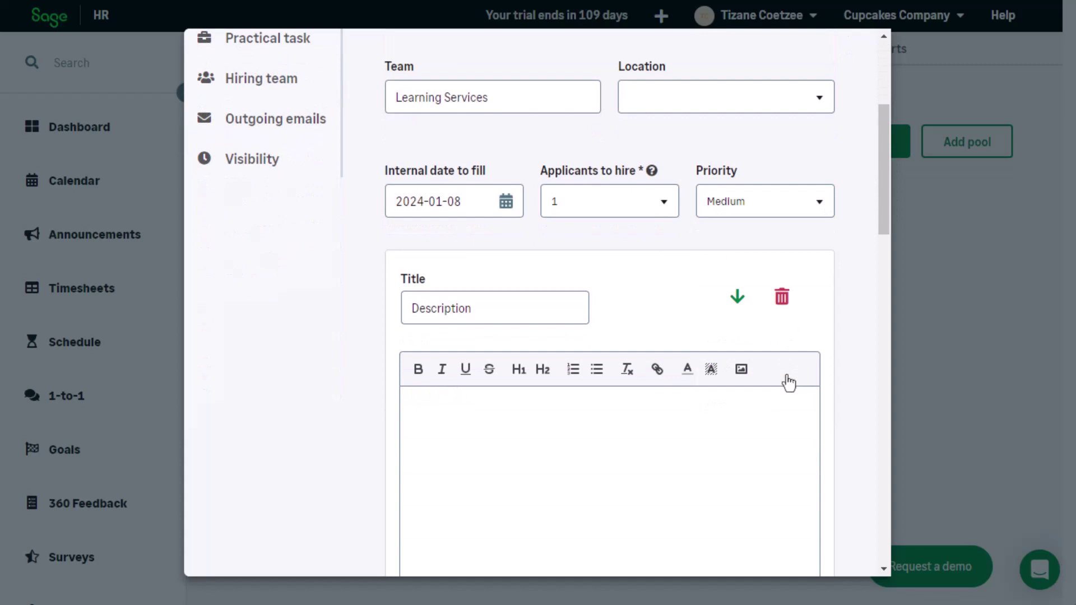
{"action": "left_click_drag", "start_coordinate": [889, 213], "coordinate": [885, 247]}
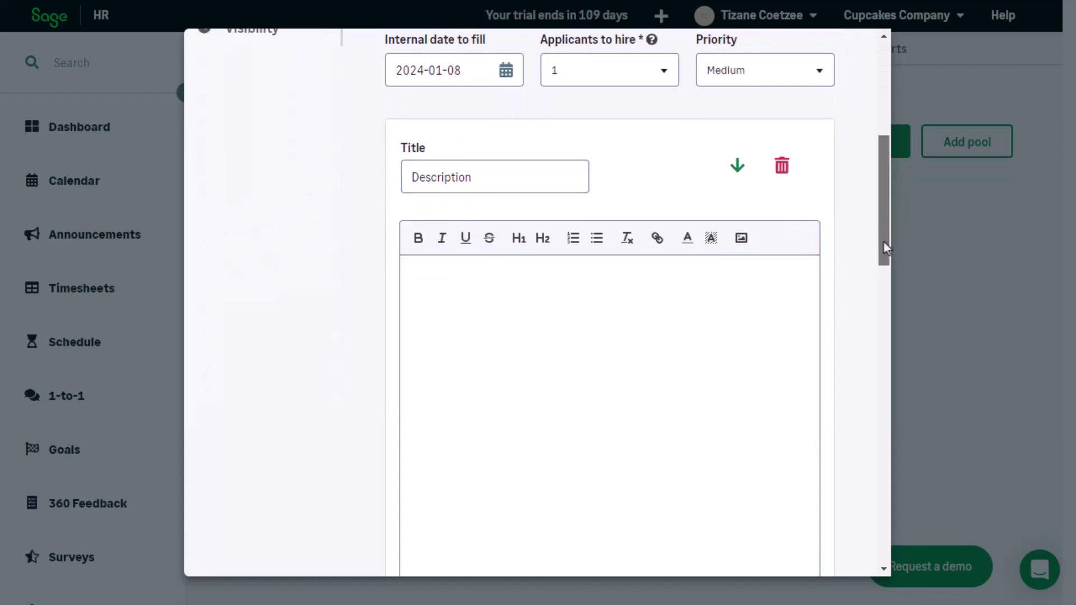
Step: Enter the description 'Instructional Designer for Learning Services'
{"action": "left_click", "coordinate": [484, 278]}
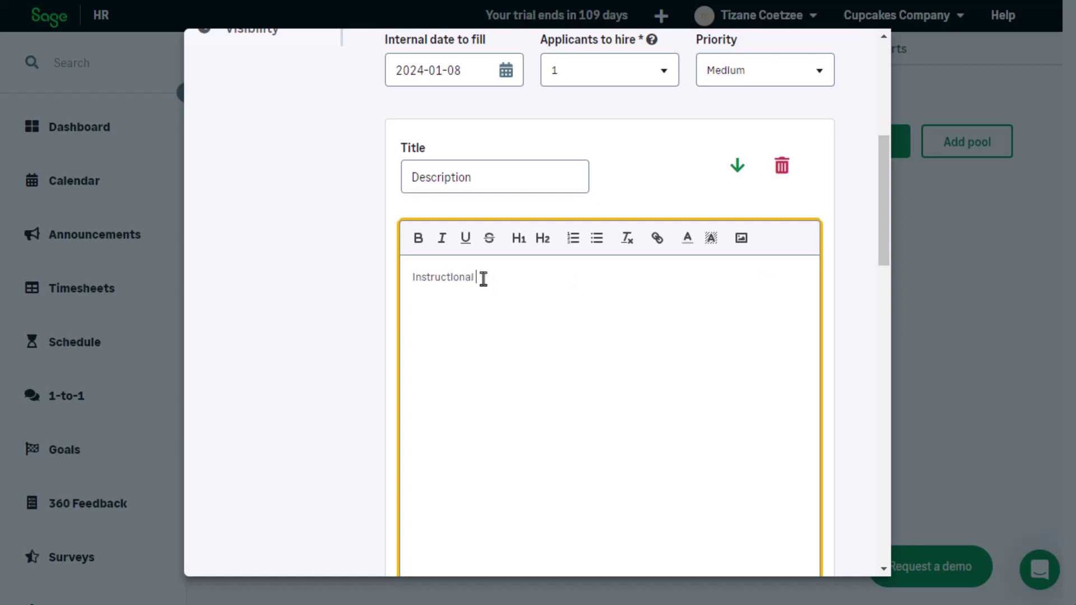
{"action": "type", "text": "Instructional Designer for Learning Services"}
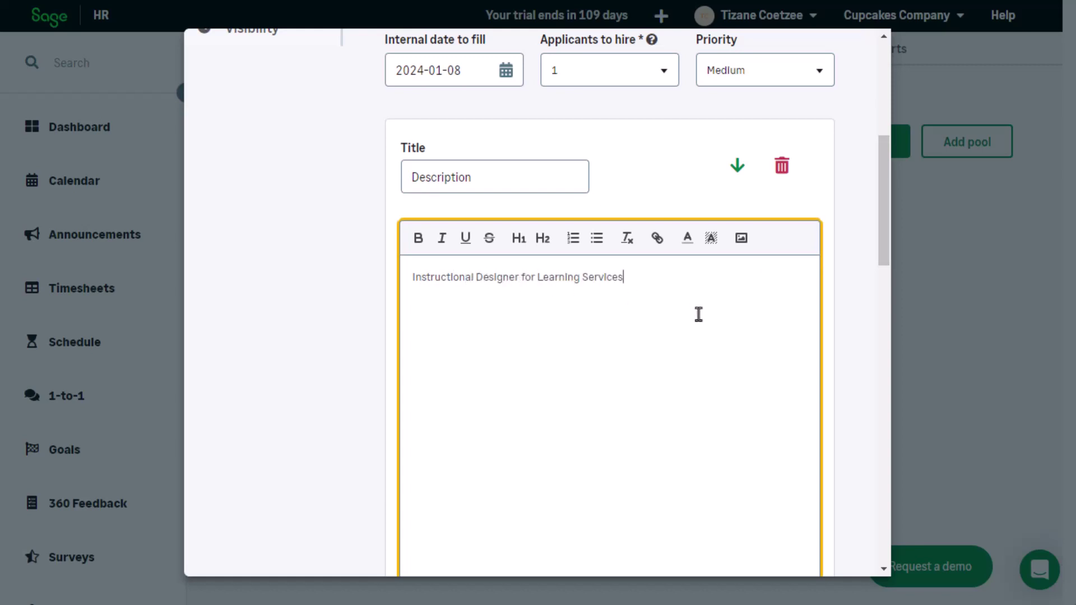
{"action": "scroll", "coordinate": [699, 314], "scroll_direction": "down", "scroll_amount": 7}
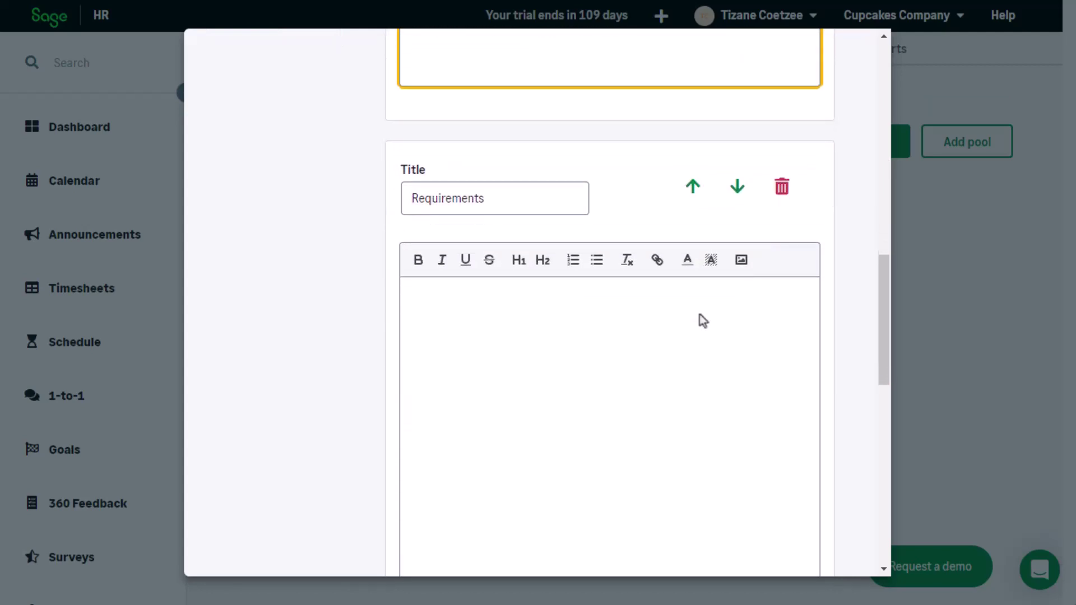
{"action": "scroll", "coordinate": [699, 314], "scroll_direction": "down", "scroll_amount": 5}
{"action": "scroll", "coordinate": [700, 314], "scroll_direction": "down", "scroll_amount": 5}
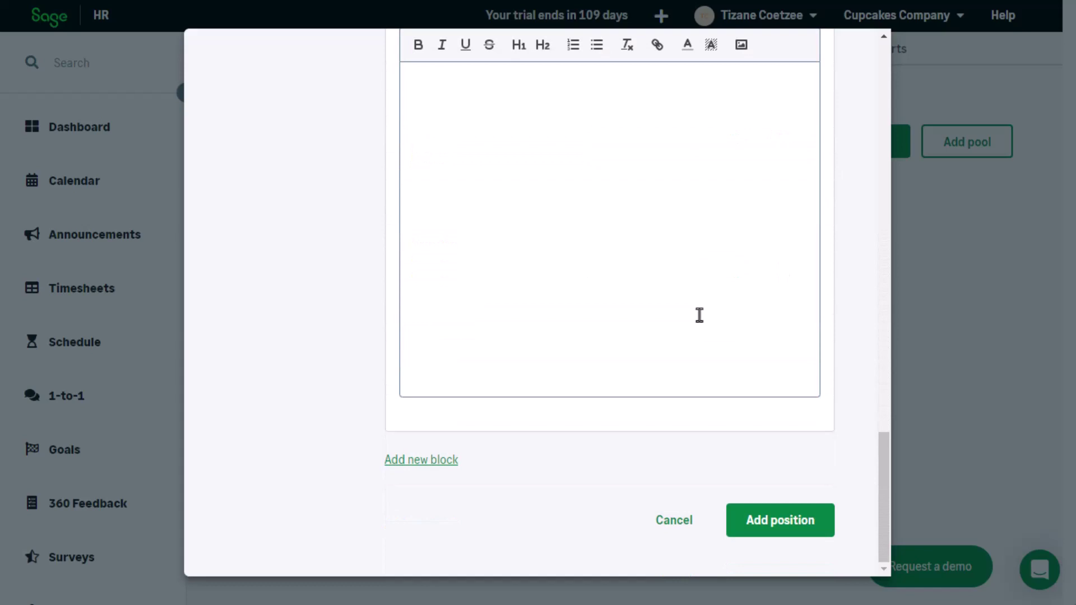
{"action": "scroll", "coordinate": [699, 315], "scroll_direction": "up", "scroll_amount": 20}
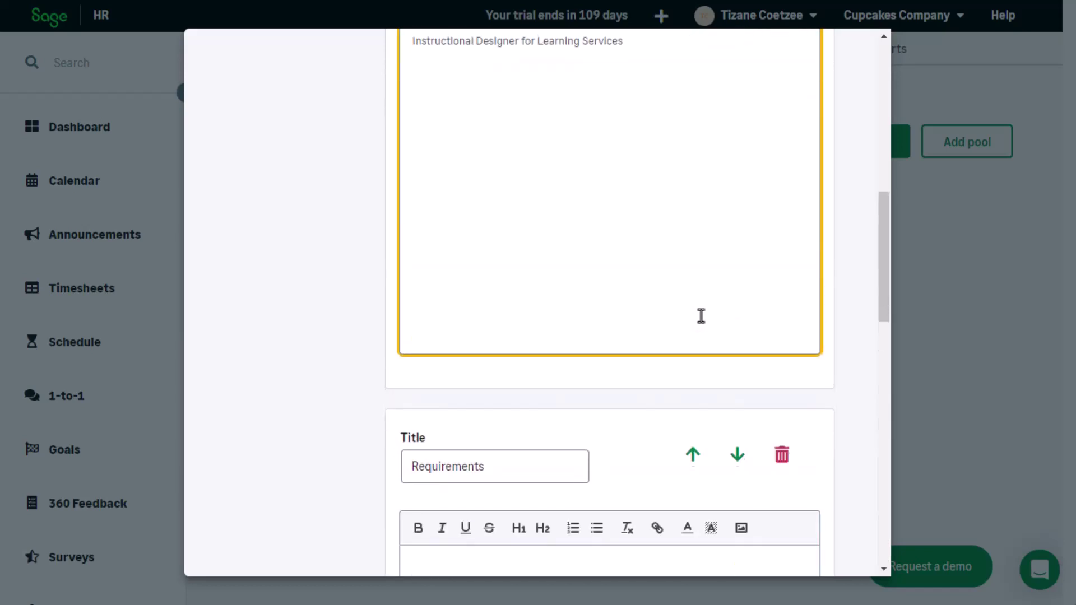
Step: Make Address optional on the application form and review the pipeline stages
{"action": "left_click", "coordinate": [257, 191]}
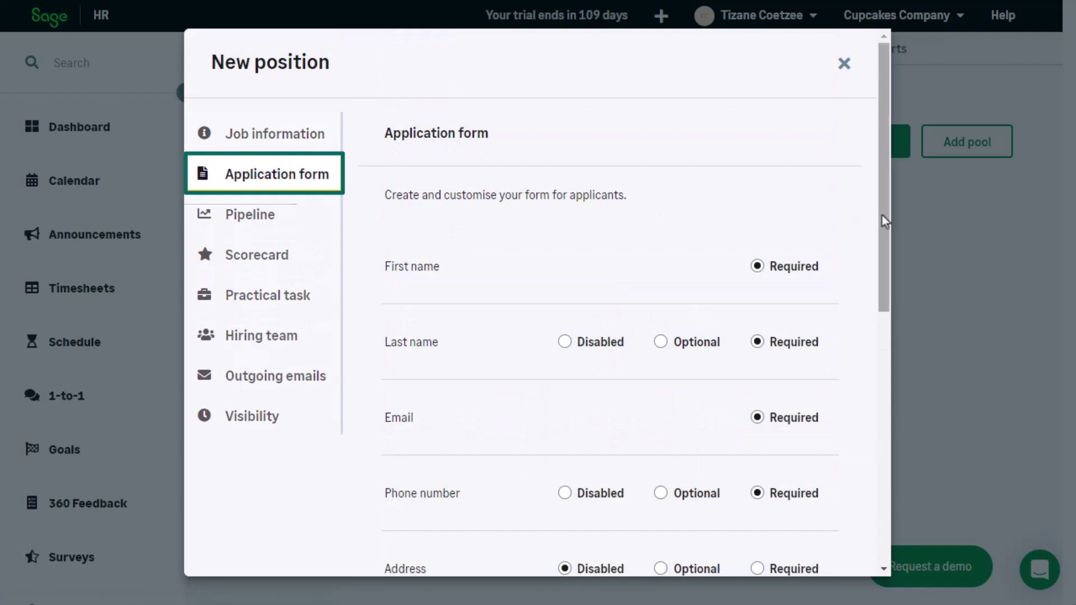
{"action": "left_click_drag", "start_coordinate": [883, 216], "coordinate": [879, 315]}
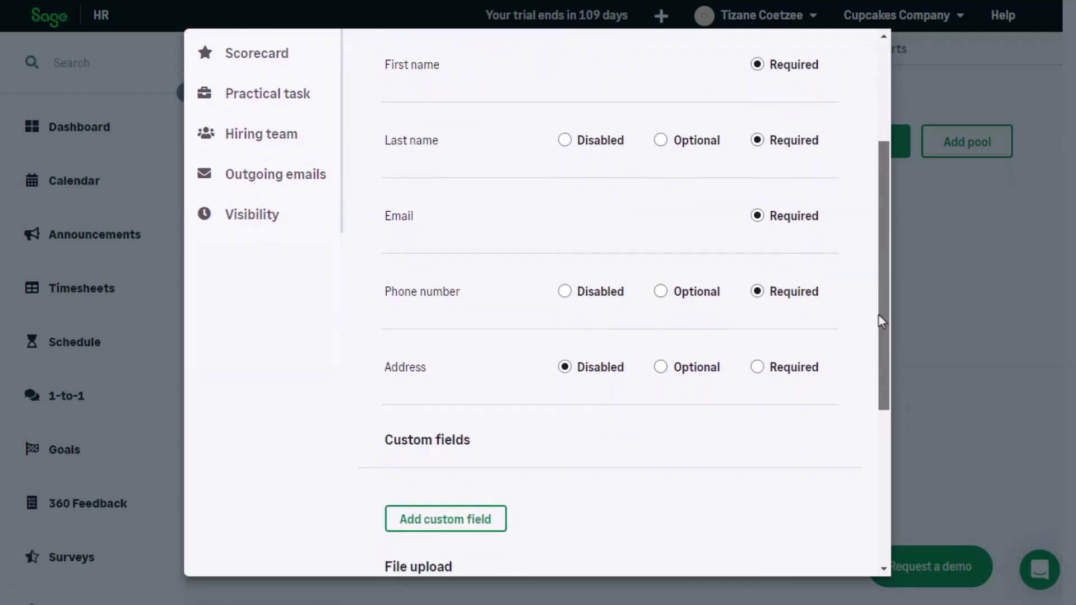
{"action": "left_click", "coordinate": [694, 373]}
{"action": "scroll", "coordinate": [888, 335], "scroll_direction": "down", "scroll_amount": 4}
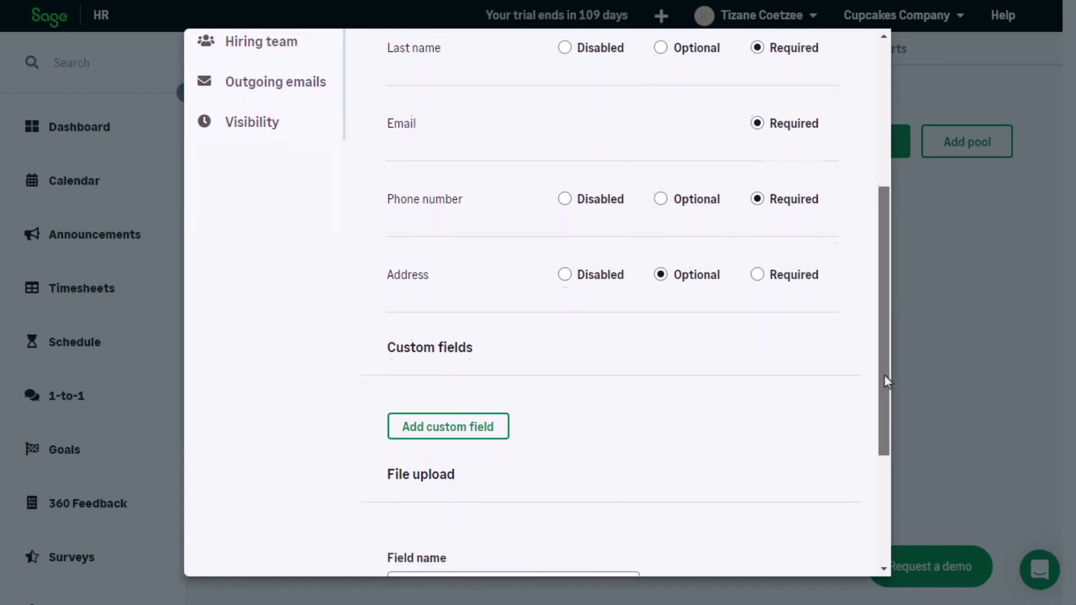
{"action": "left_click_drag", "start_coordinate": [884, 335], "coordinate": [882, 180]}
{"action": "left_click", "coordinate": [271, 221]}
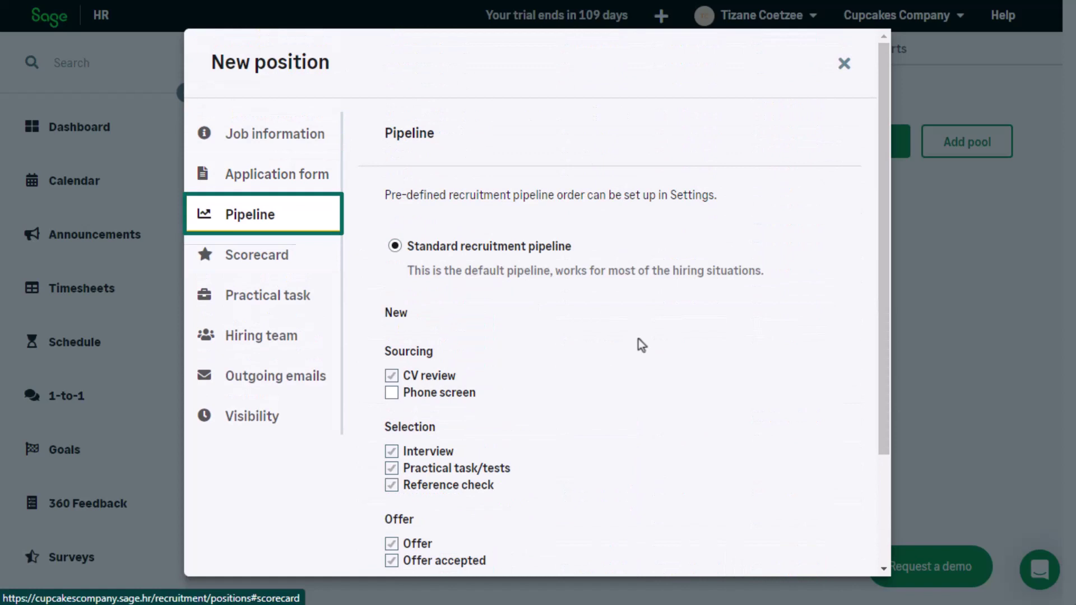
{"action": "left_click_drag", "start_coordinate": [883, 247], "coordinate": [884, 377]}
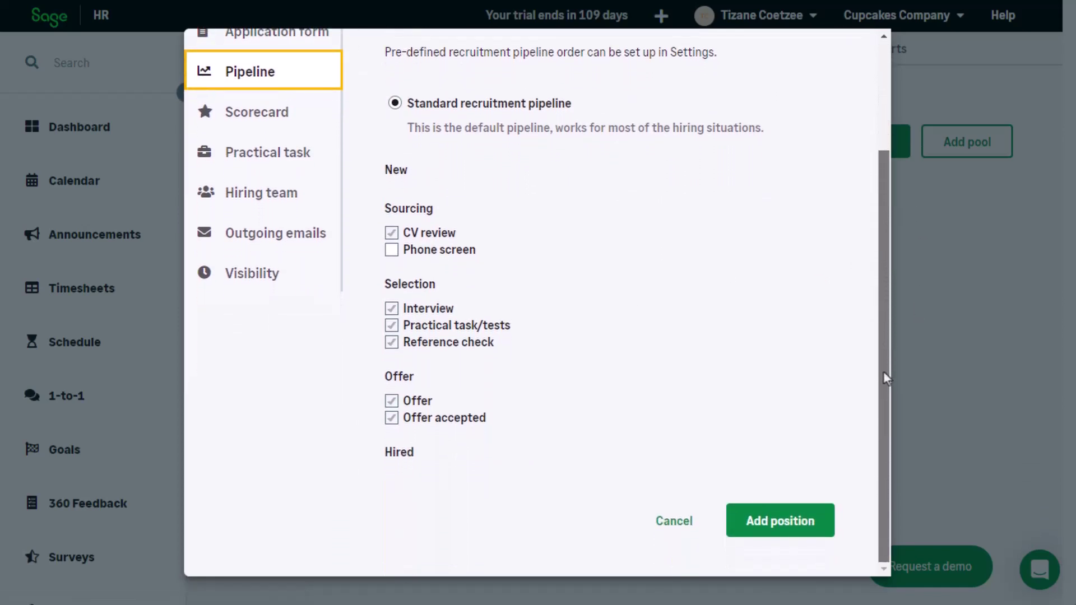
Step: Attach the Generic scorecard to the position and review its sections
{"action": "left_click", "coordinate": [296, 112]}
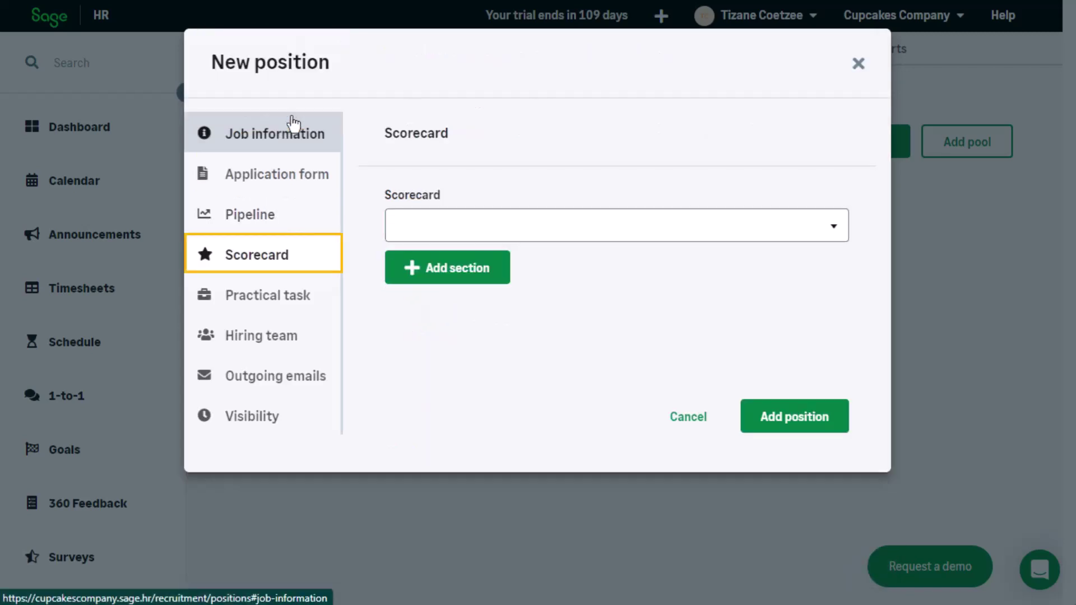
{"action": "left_click", "coordinate": [825, 241]}
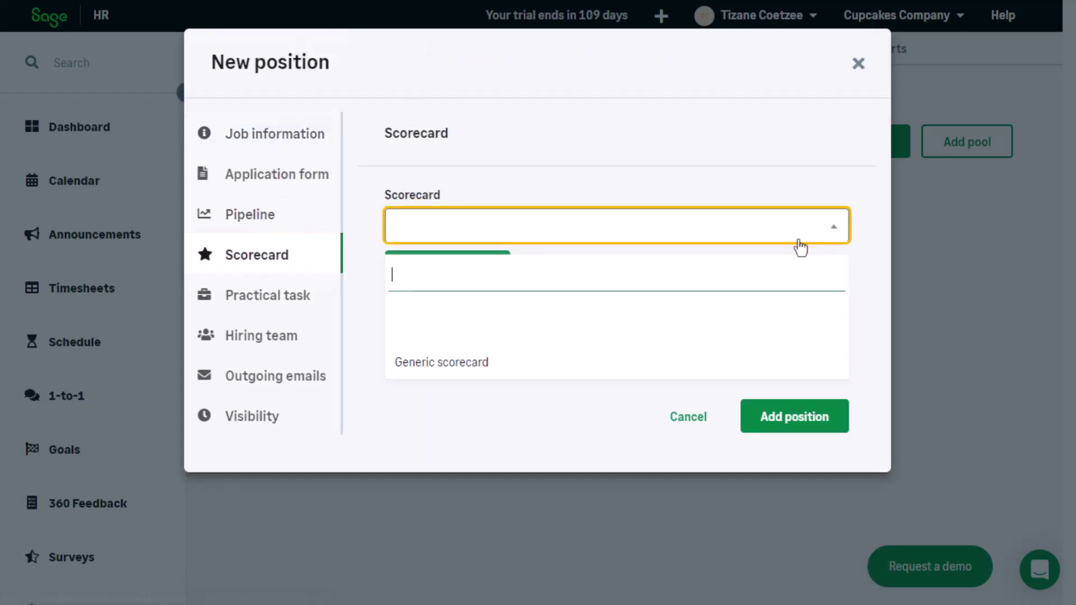
{"action": "left_click", "coordinate": [427, 360]}
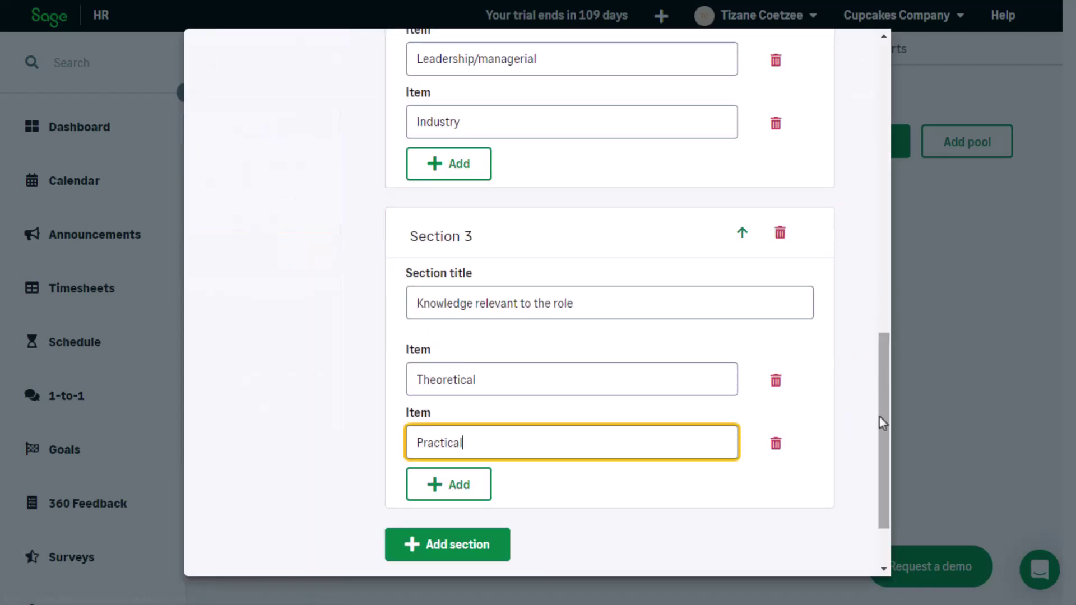
{"action": "left_click_drag", "start_coordinate": [879, 417], "coordinate": [875, 144]}
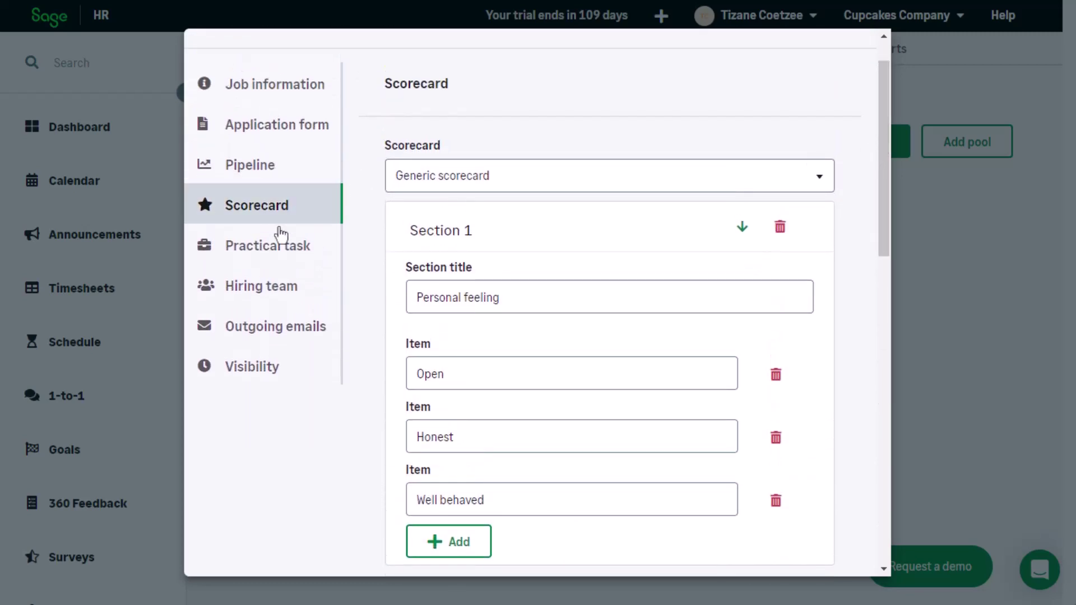
{"action": "left_click", "coordinate": [276, 246]}
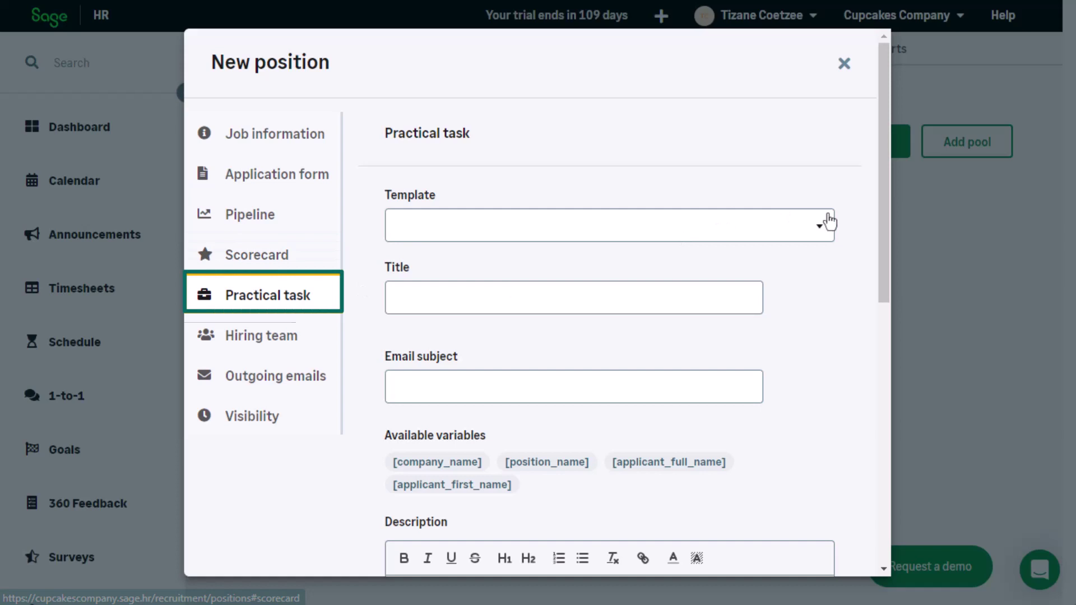
Step: Apply the Video Check practical task template
{"action": "left_click", "coordinate": [830, 222]}
{"action": "left_click", "coordinate": [449, 375]}
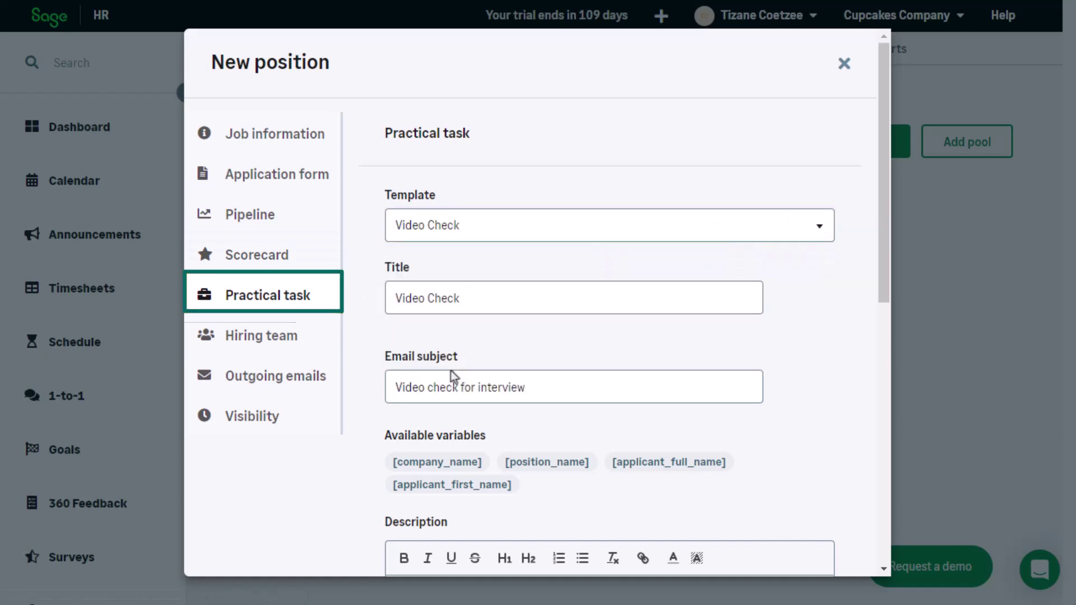
{"action": "mouse_move", "coordinate": [884, 244]}
{"action": "left_mouse_down"}
{"action": "mouse_move", "coordinate": [883, 498]}
{"action": "mouse_move", "coordinate": [877, 228]}
{"action": "left_mouse_up"}
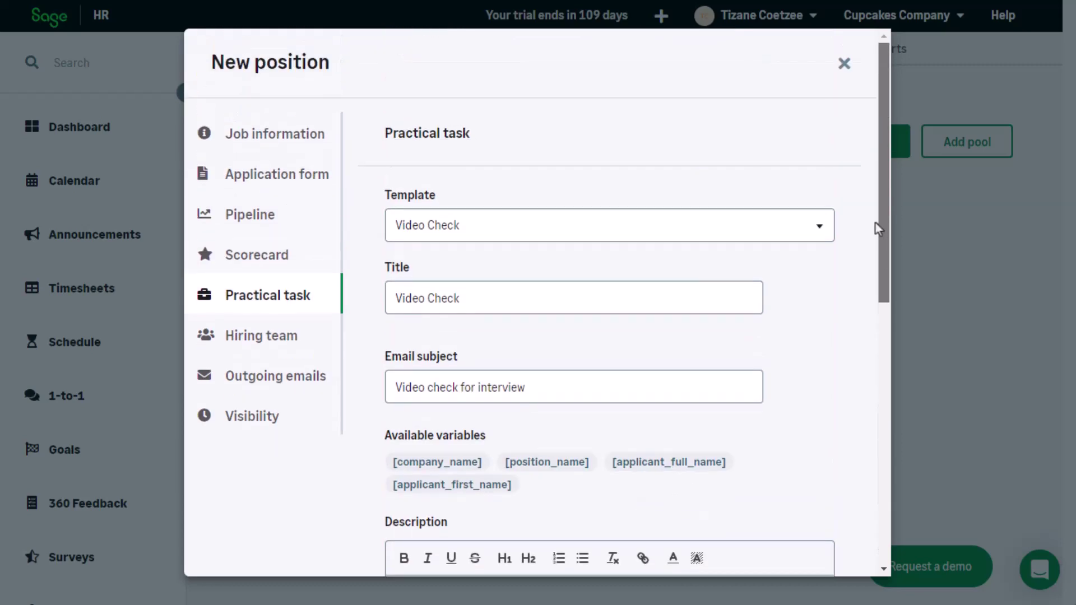
Step: Assign one colleague as hiring manager and interviewer, plus a second interviewer
{"action": "left_click", "coordinate": [250, 338]}
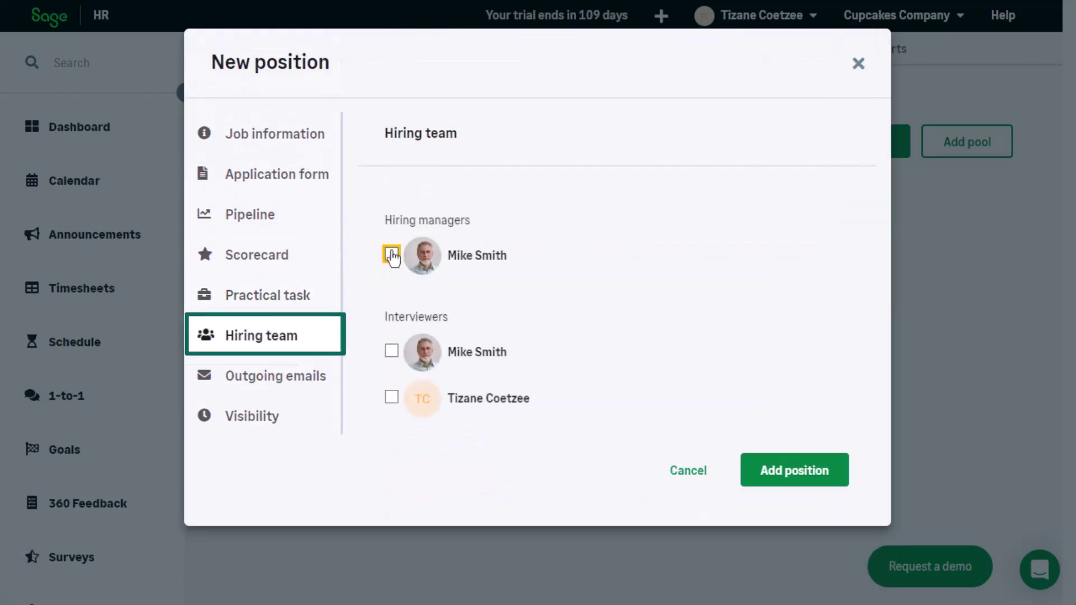
{"action": "left_click", "coordinate": [392, 254]}
{"action": "left_click", "coordinate": [392, 351]}
{"action": "left_click", "coordinate": [417, 416]}
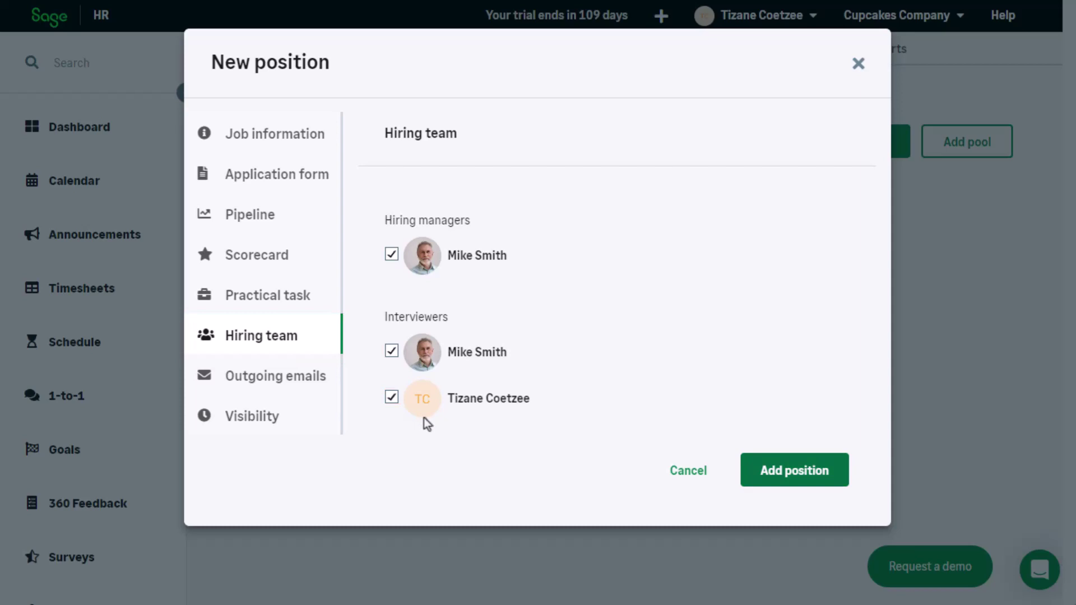
Step: Turn on the applicants' Thank you email using the Thank you template
{"action": "left_click", "coordinate": [292, 390]}
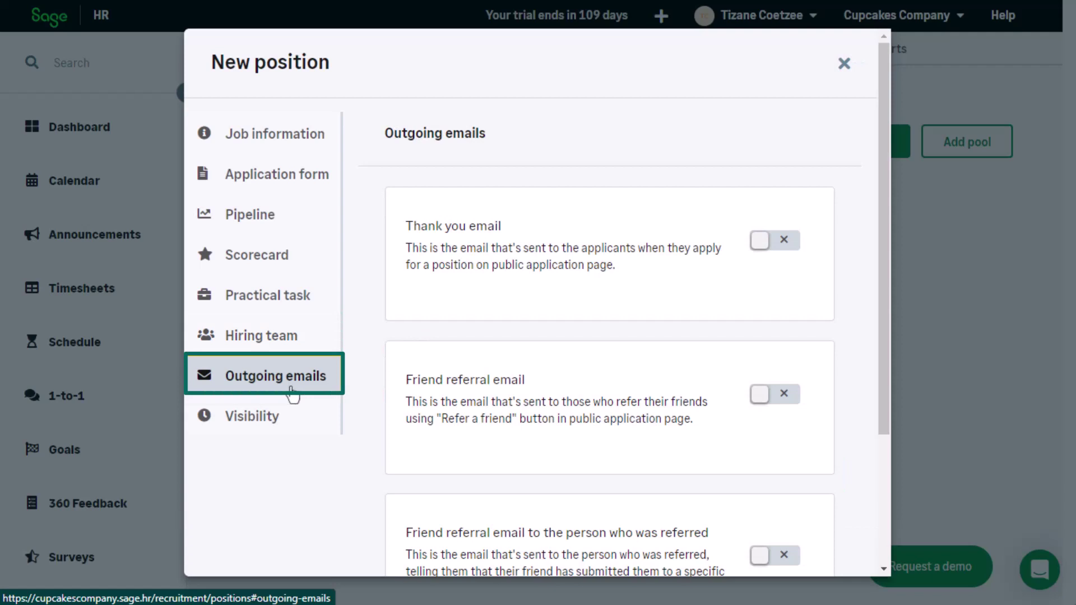
{"action": "left_click", "coordinate": [784, 247]}
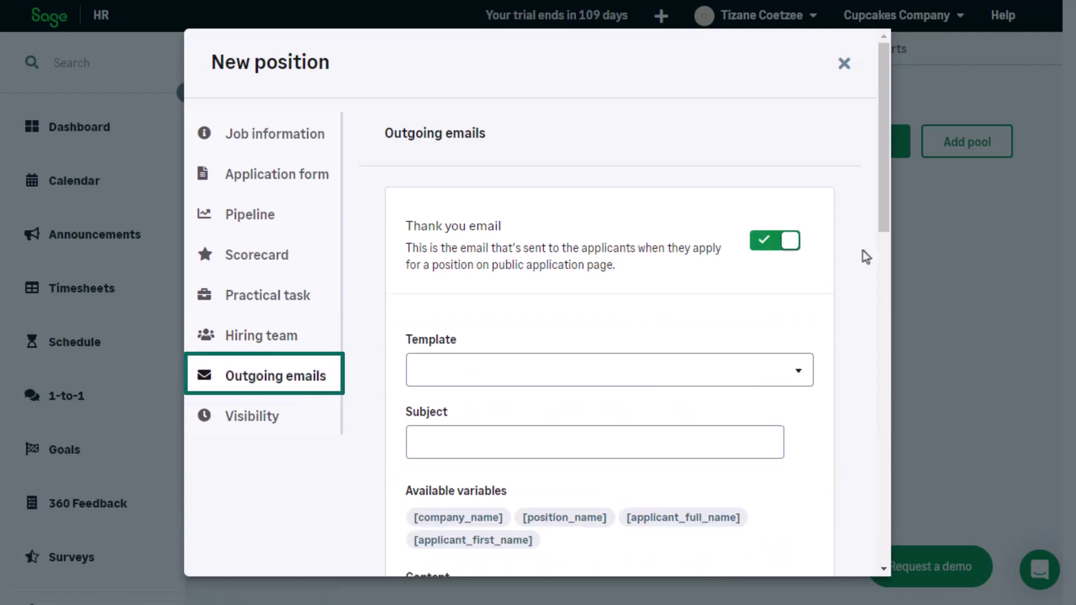
{"action": "left_click", "coordinate": [785, 372]}
{"action": "left_click", "coordinate": [491, 511]}
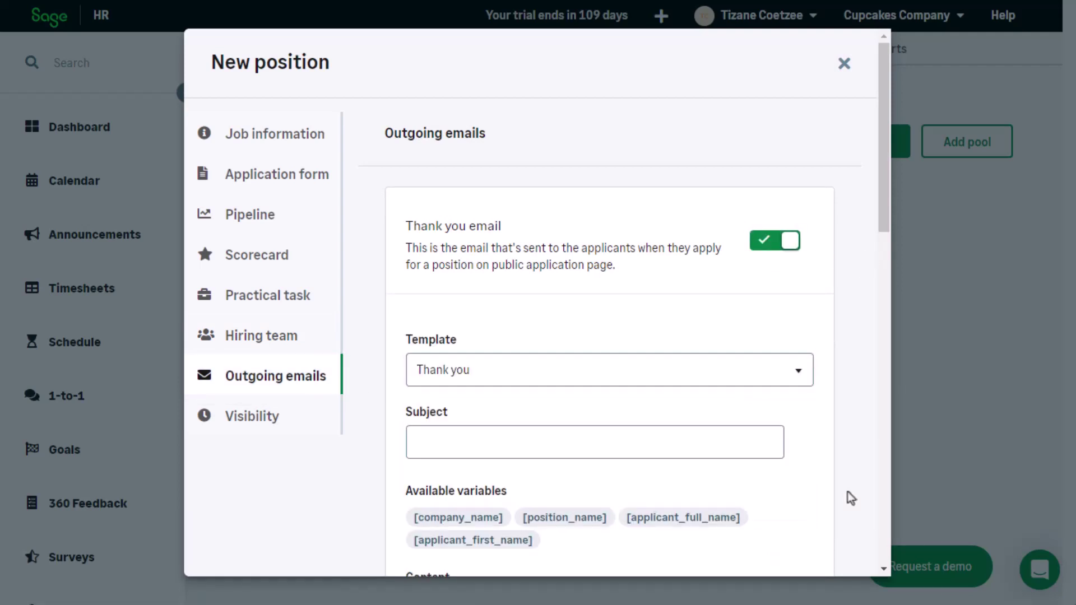
{"action": "left_click_drag", "start_coordinate": [886, 221], "coordinate": [896, 354]}
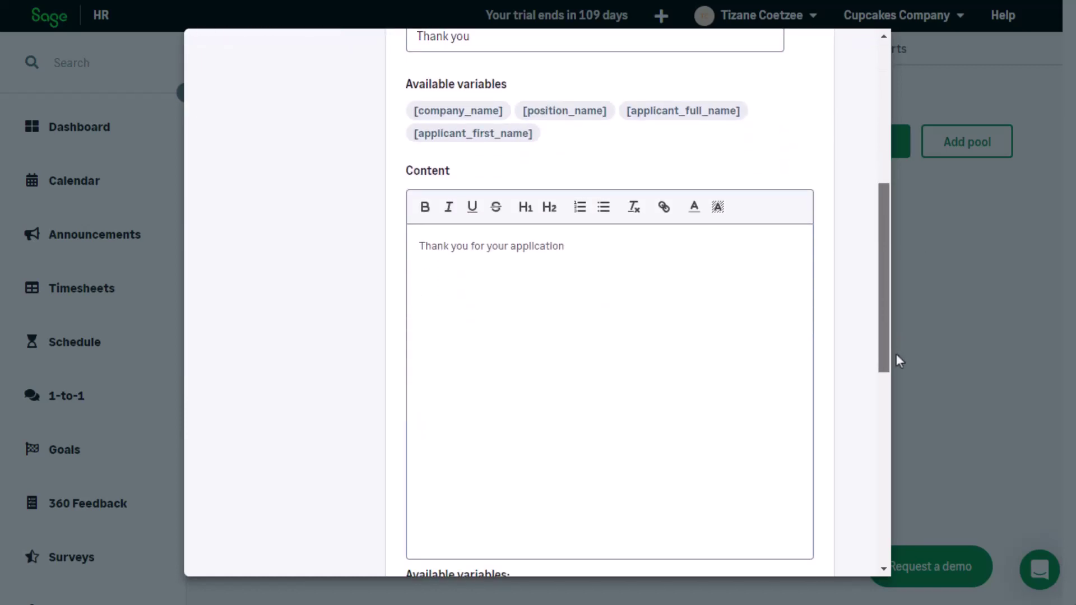
{"action": "left_click_drag", "start_coordinate": [896, 355], "coordinate": [881, 208]}
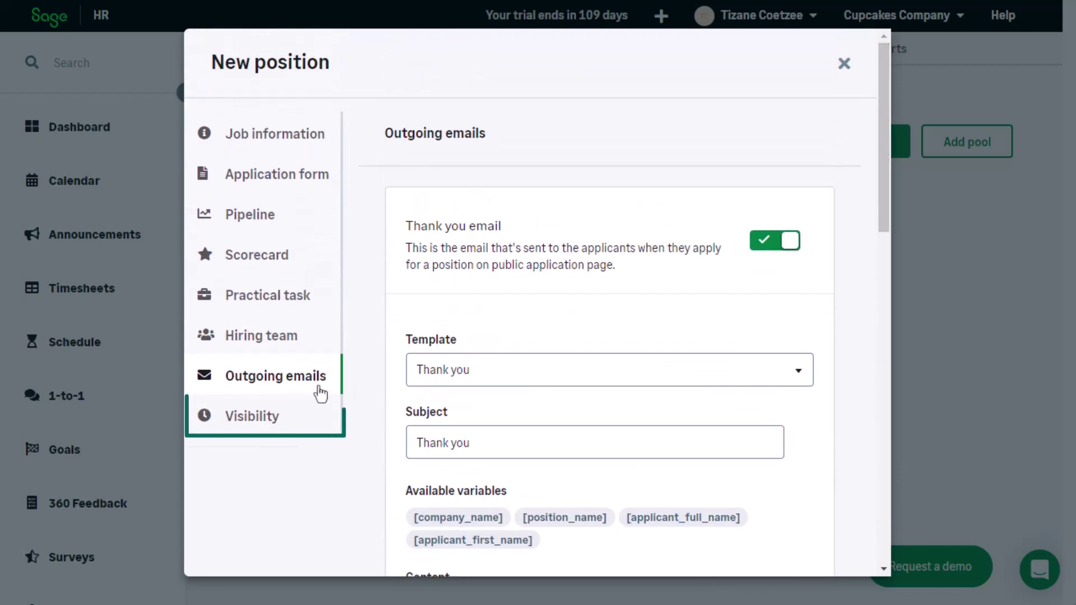
Step: Set the position's visibility to Published and create it
{"action": "left_click", "coordinate": [296, 427]}
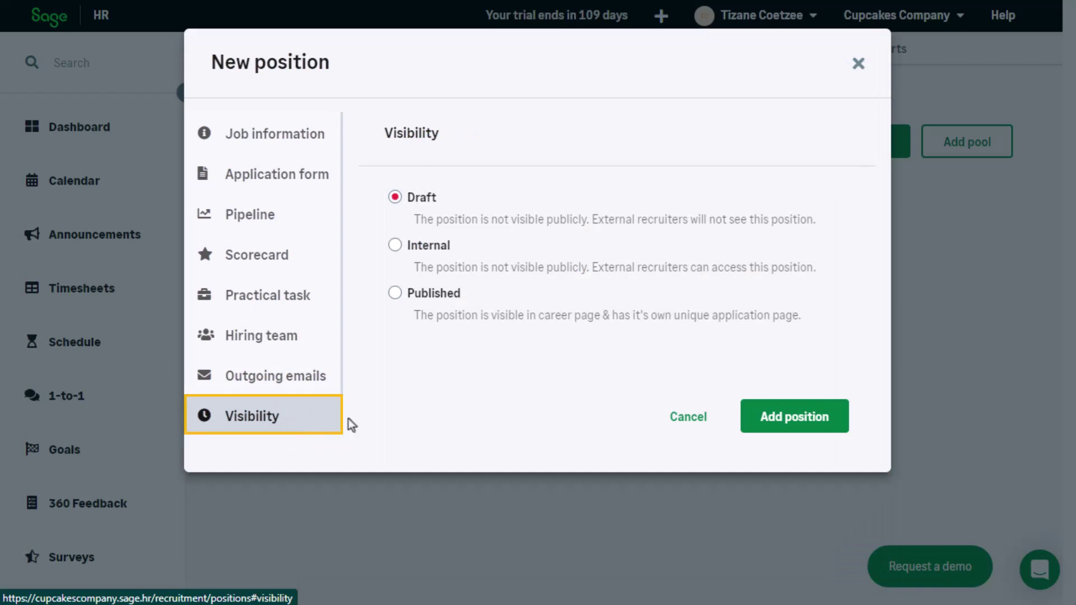
{"action": "left_click", "coordinate": [396, 294]}
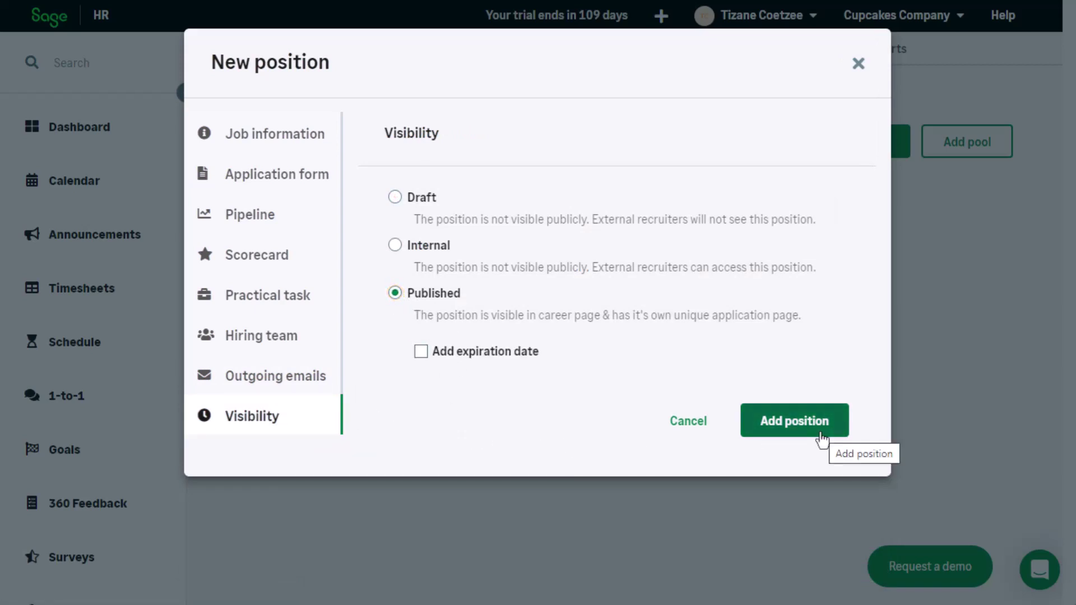
{"action": "left_click", "coordinate": [822, 440]}
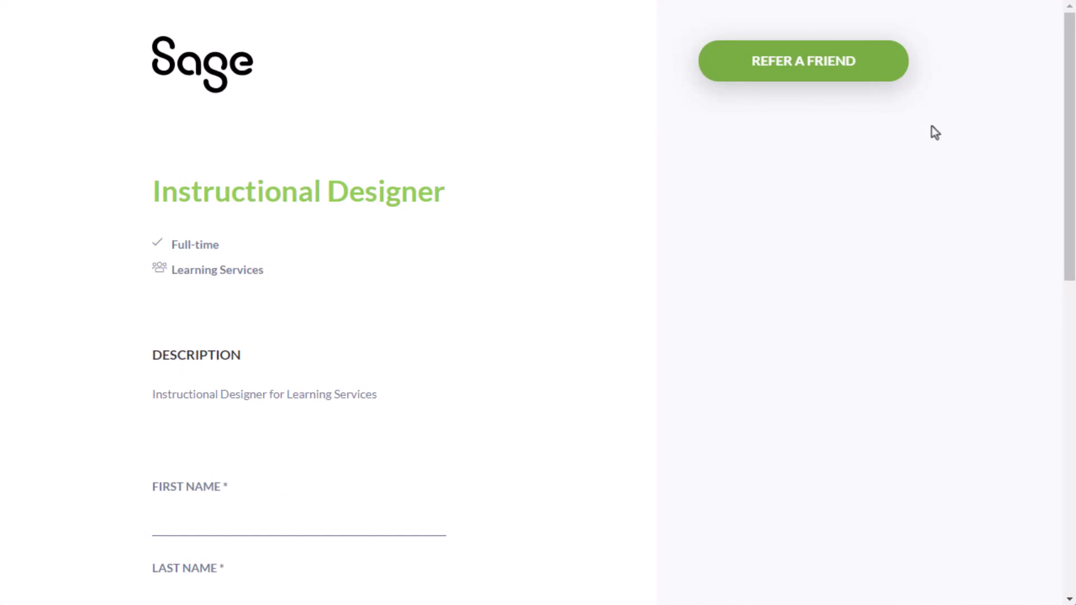
Step: Preview the refer-a-friend form, then return to the job application page
{"action": "left_click", "coordinate": [883, 82]}
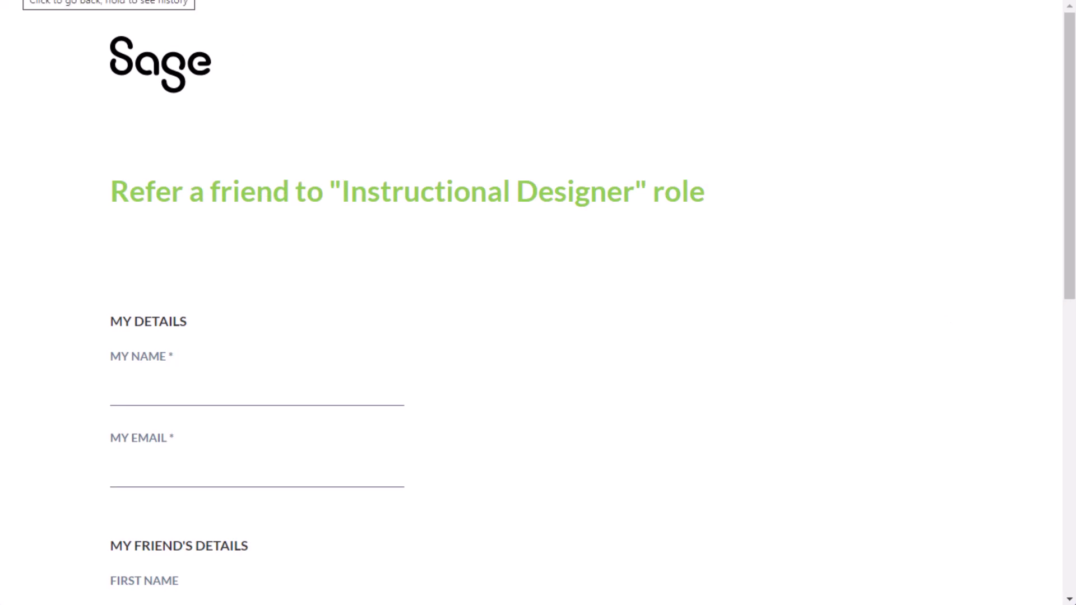
{"action": "left_click", "coordinate": [14, 3]}
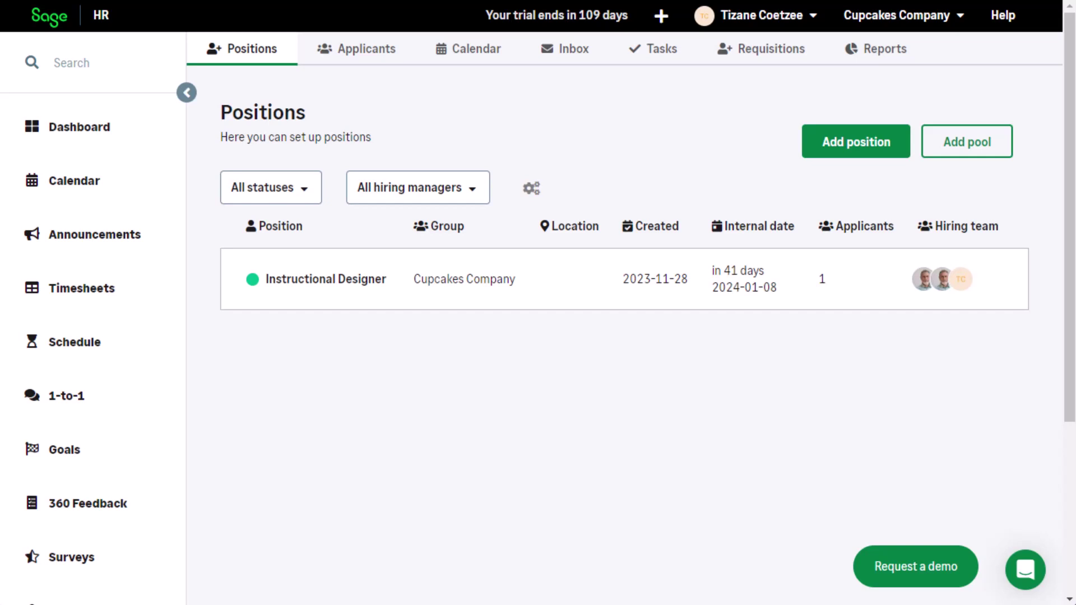
Step: Open the applicant from the Applicants tab and move them to CV review
{"action": "left_click", "coordinate": [382, 55]}
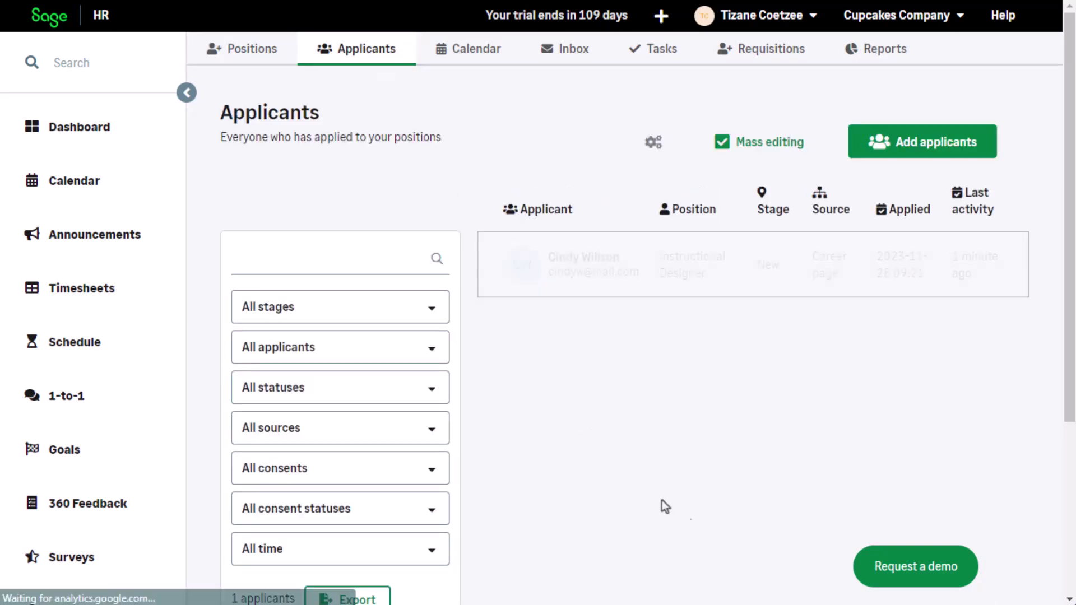
{"action": "left_click", "coordinate": [614, 281]}
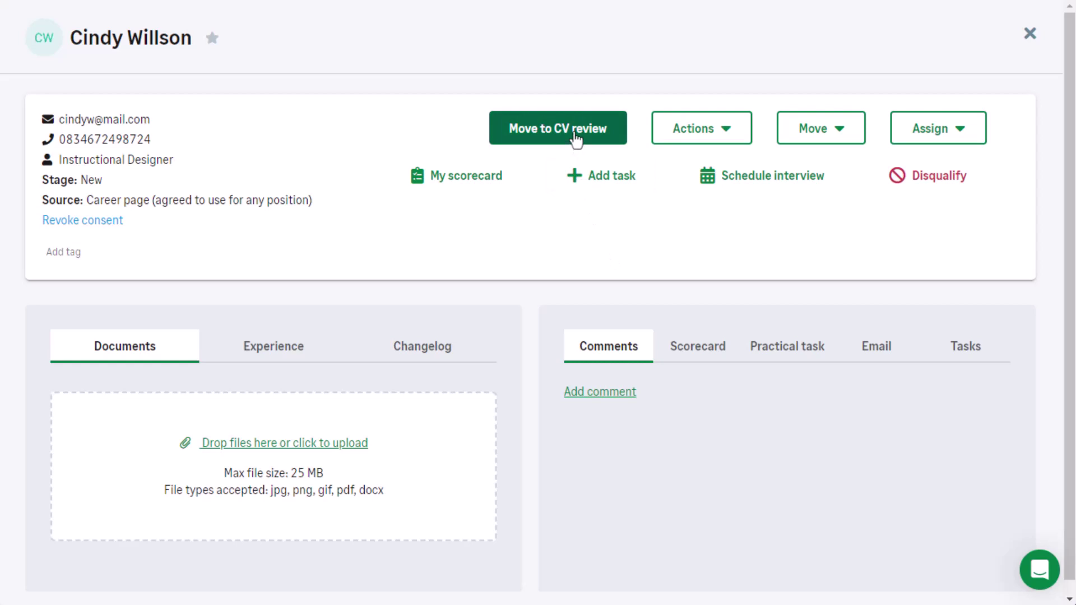
{"action": "left_click", "coordinate": [575, 137]}
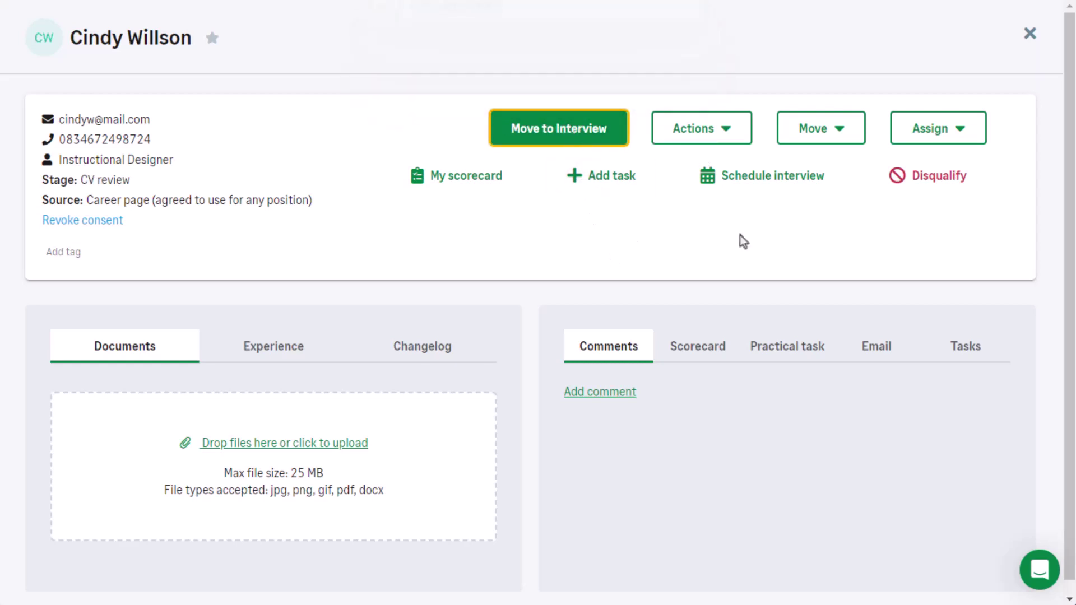
{"action": "left_click", "coordinate": [961, 188]}
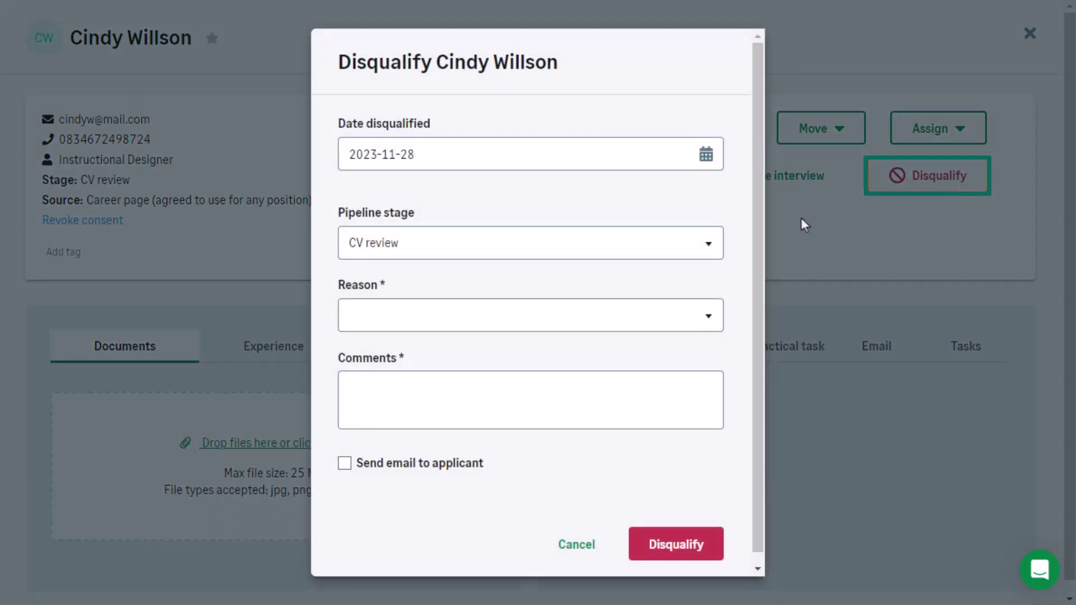
{"action": "left_click", "coordinate": [706, 317]}
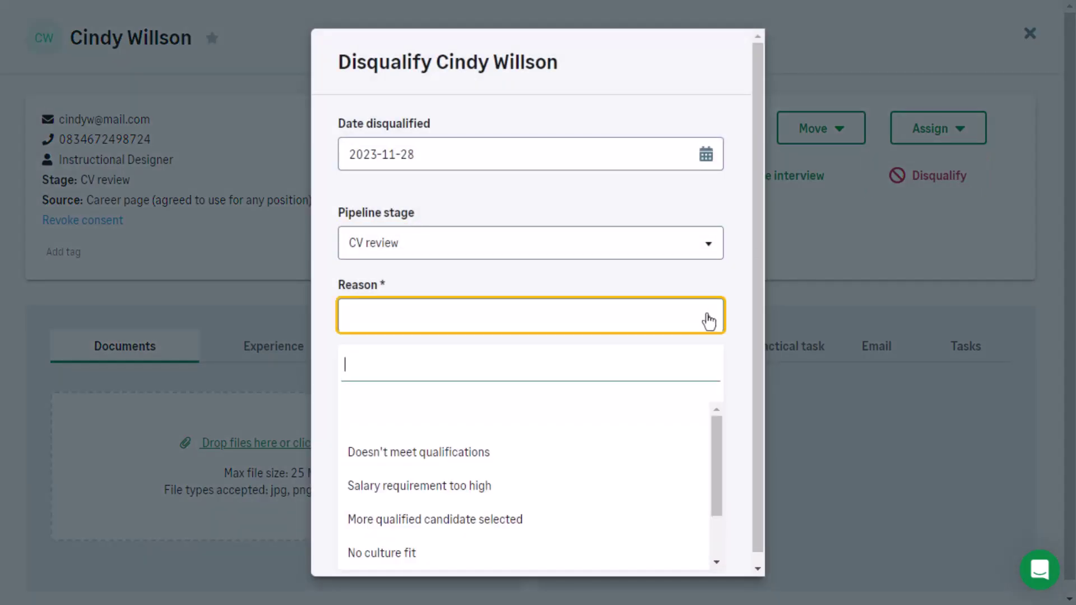
{"action": "left_click", "coordinate": [537, 468]}
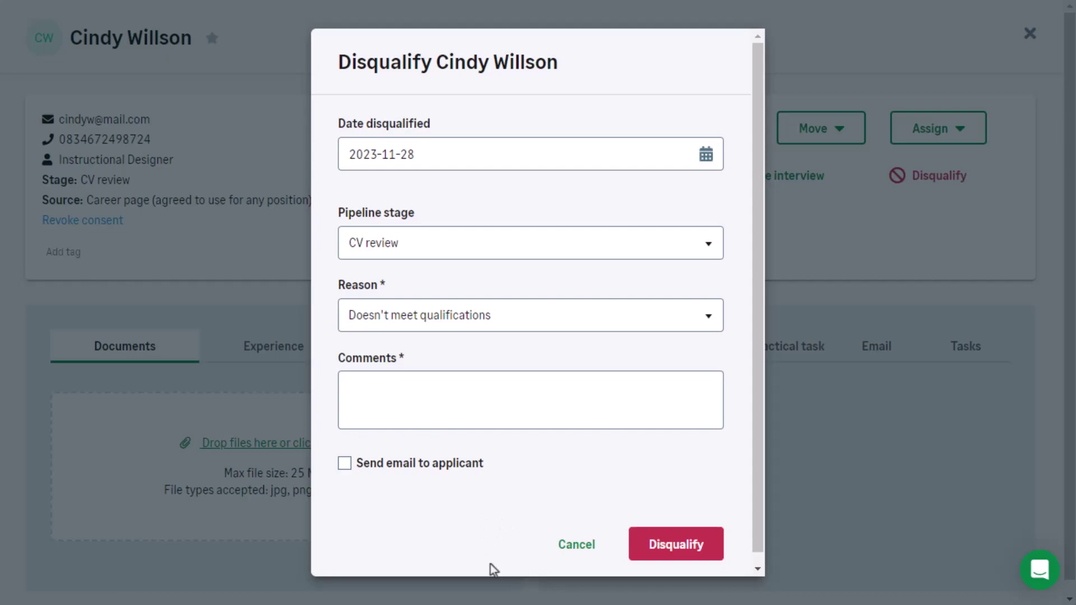
{"action": "left_click", "coordinate": [845, 494]}
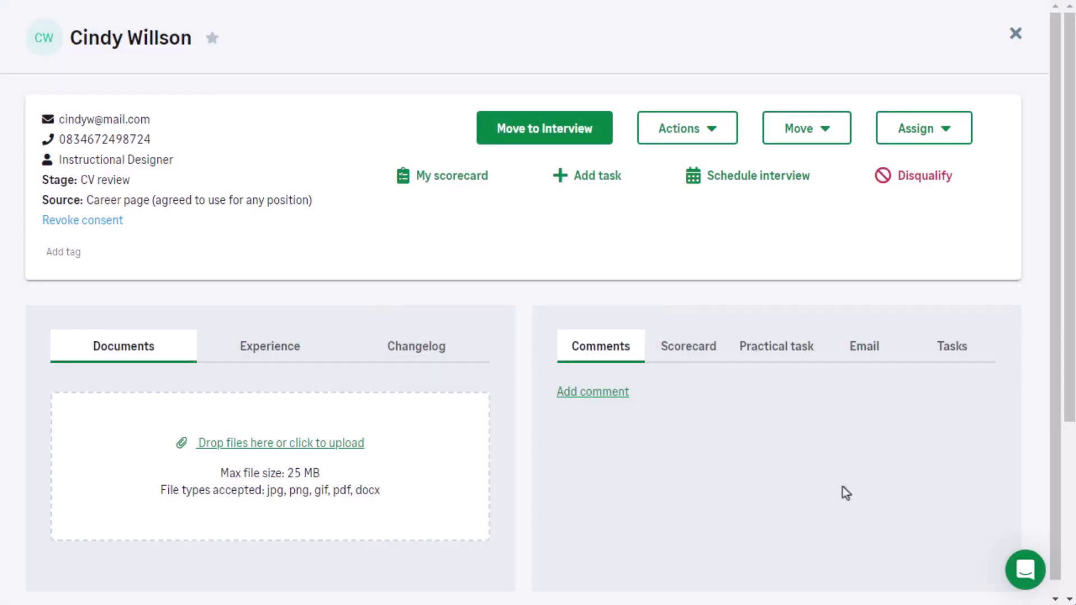
Step: Schedule the applicant's interview, move them to Interview, and close their record
{"action": "left_click", "coordinate": [766, 188]}
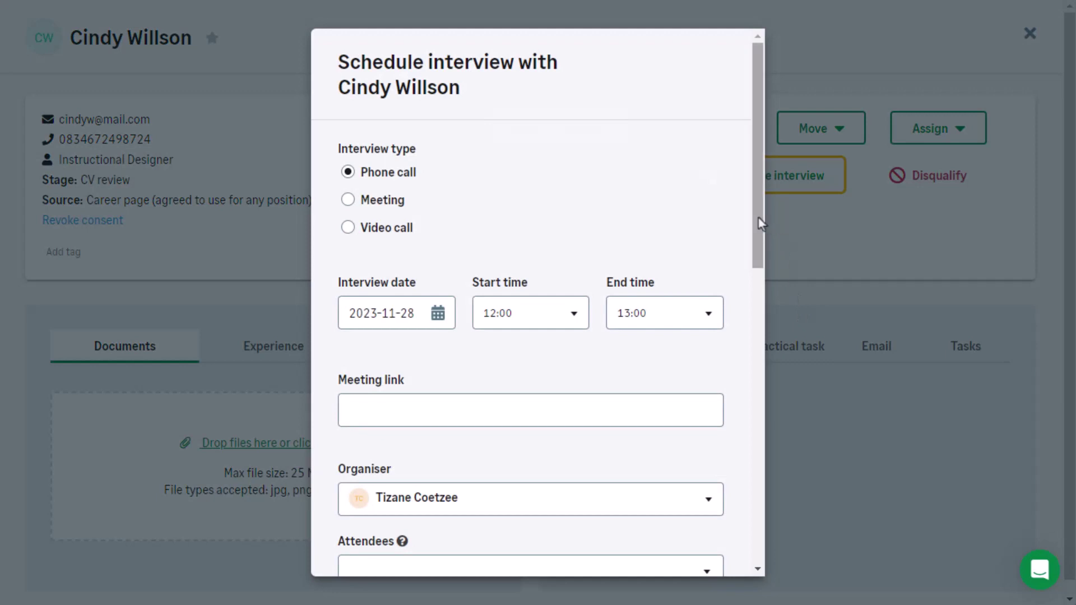
{"action": "left_click_drag", "start_coordinate": [762, 225], "coordinate": [769, 375]}
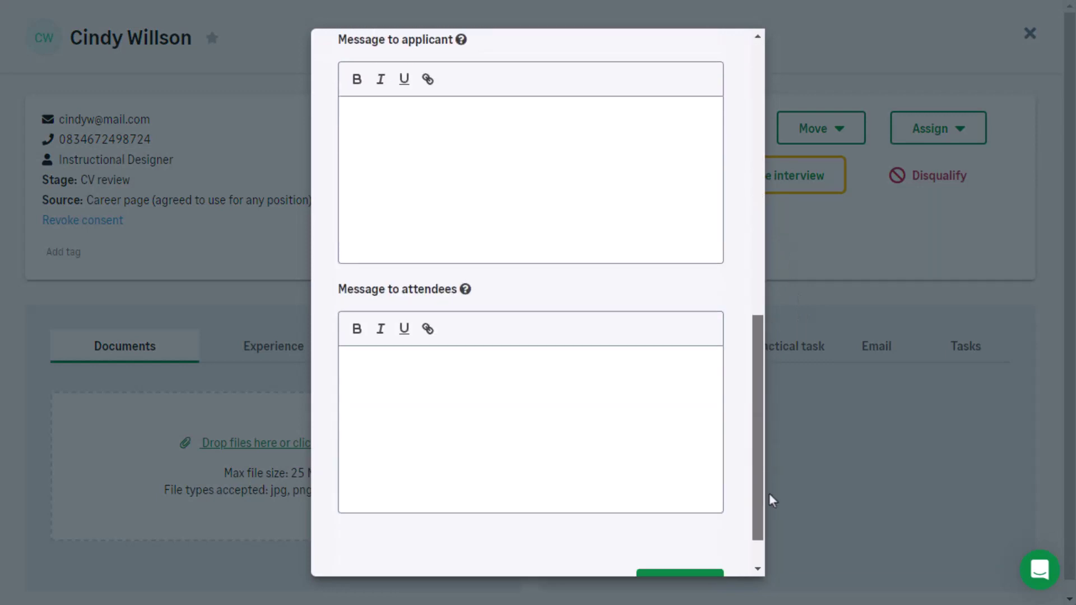
{"action": "scroll", "coordinate": [772, 499], "scroll_direction": "down", "scroll_amount": 1}
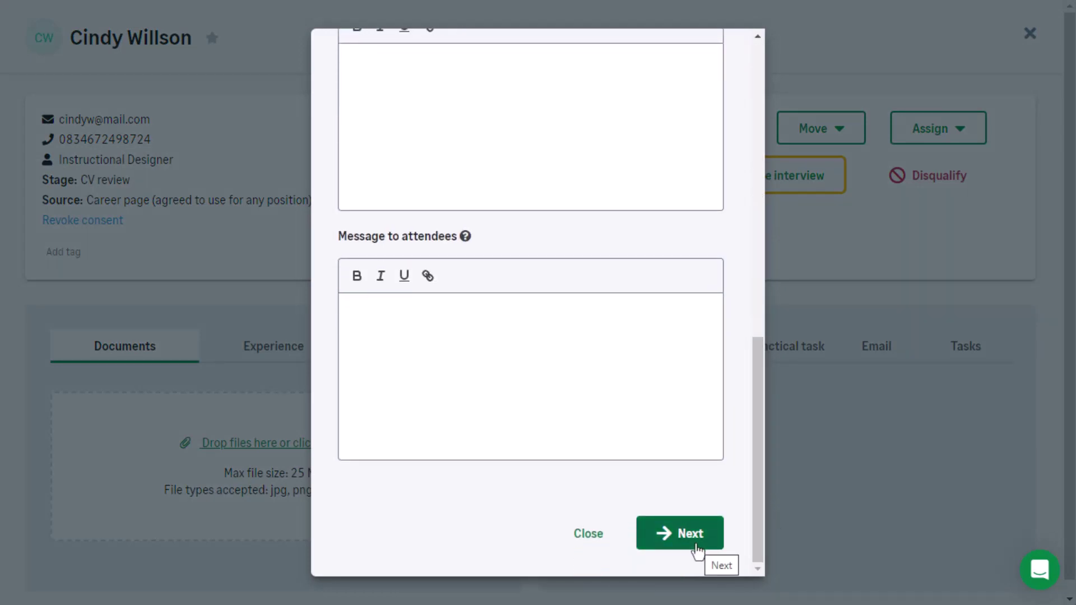
{"action": "left_click", "coordinate": [829, 513]}
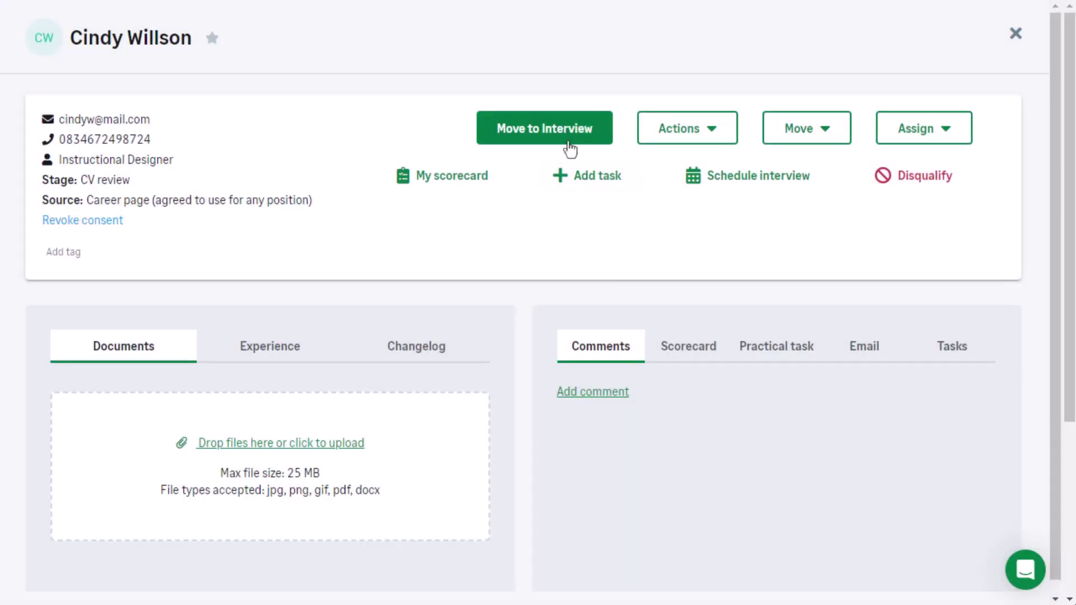
{"action": "left_click", "coordinate": [567, 141]}
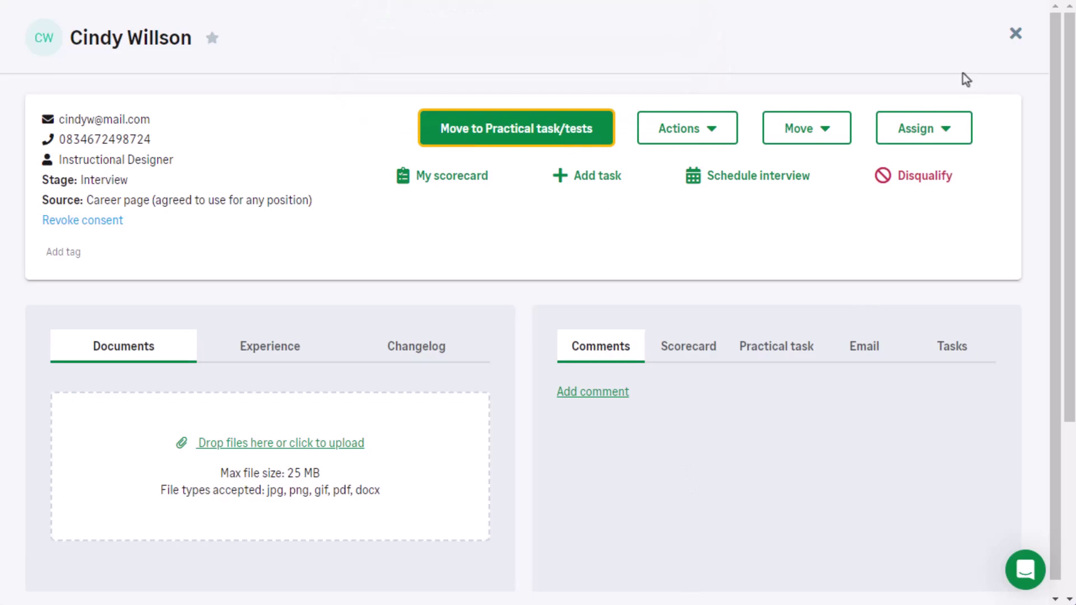
{"action": "left_click", "coordinate": [1015, 34]}
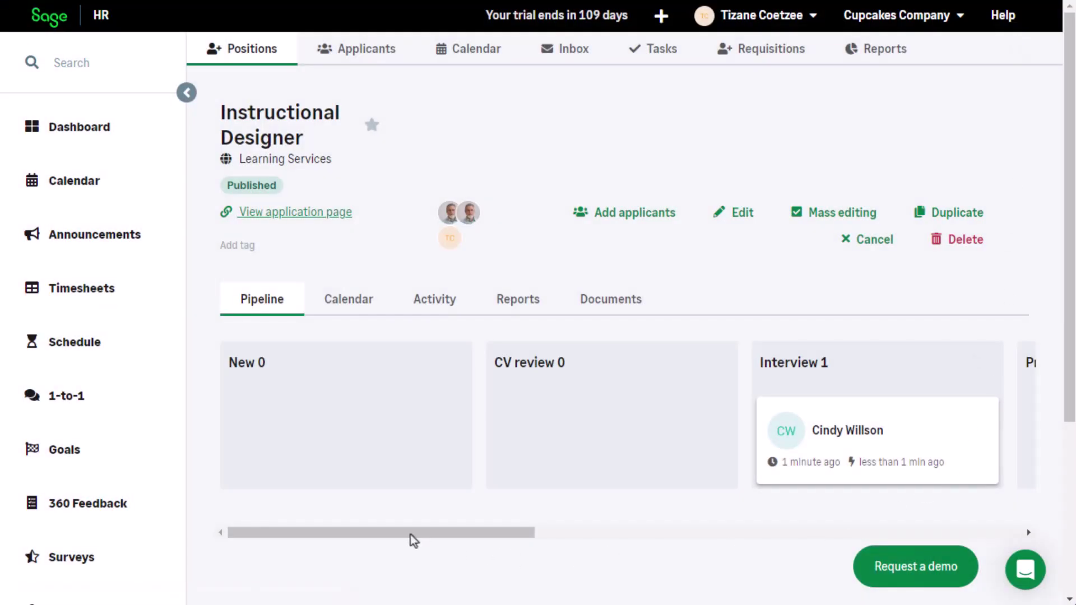
{"action": "mouse_move", "coordinate": [410, 535]}
{"action": "left_mouse_down"}
{"action": "mouse_move", "coordinate": [793, 536]}
{"action": "mouse_move", "coordinate": [403, 535]}
{"action": "left_mouse_up"}
{"action": "left_click", "coordinate": [620, 221]}
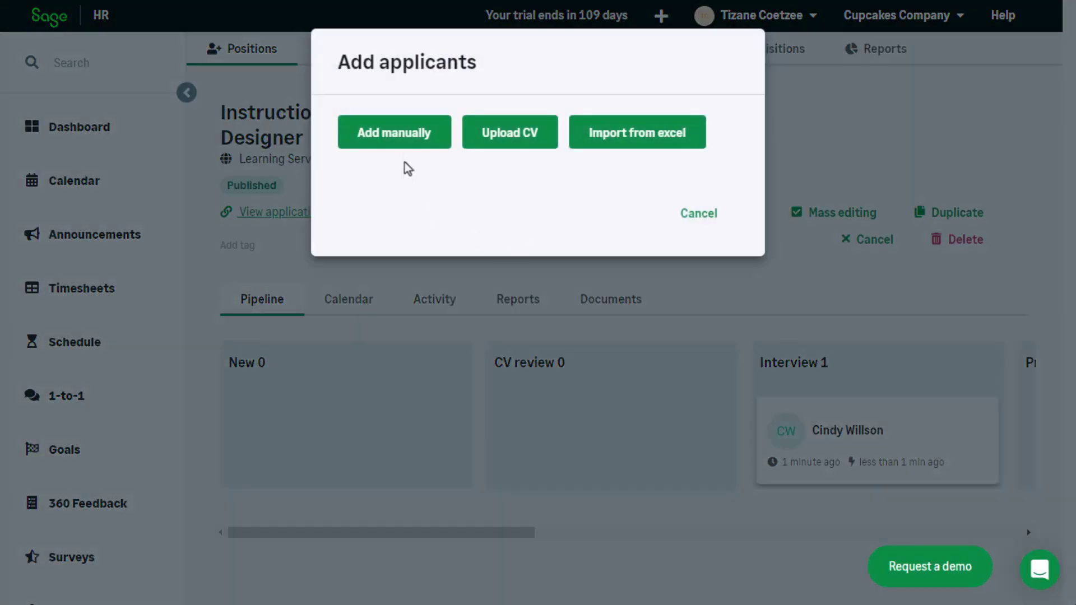
Step: Manually add a new applicant by entering their first and last name, then save
{"action": "left_click", "coordinate": [404, 137]}
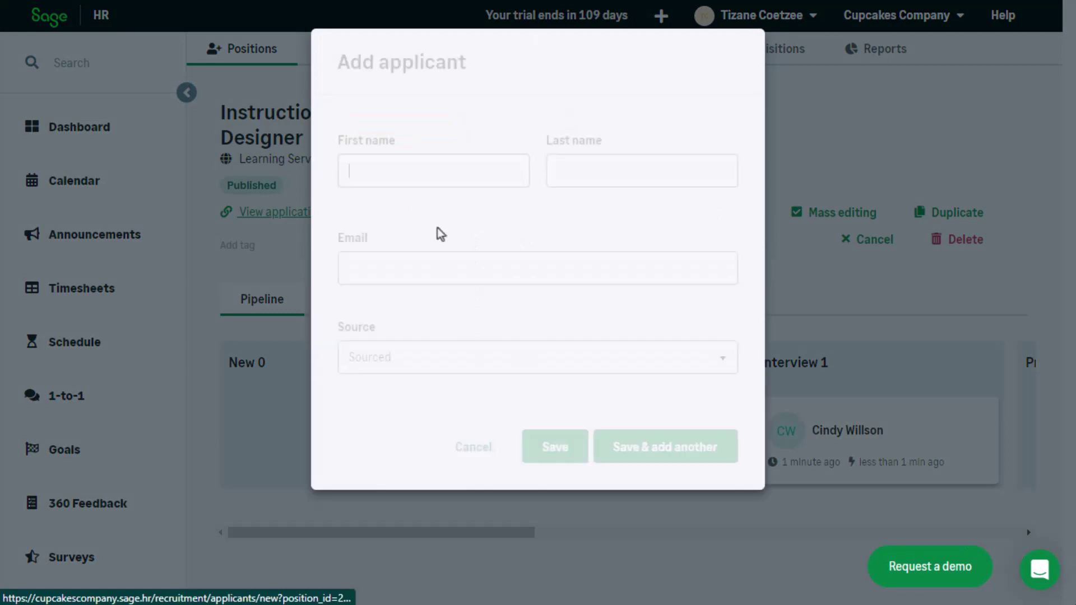
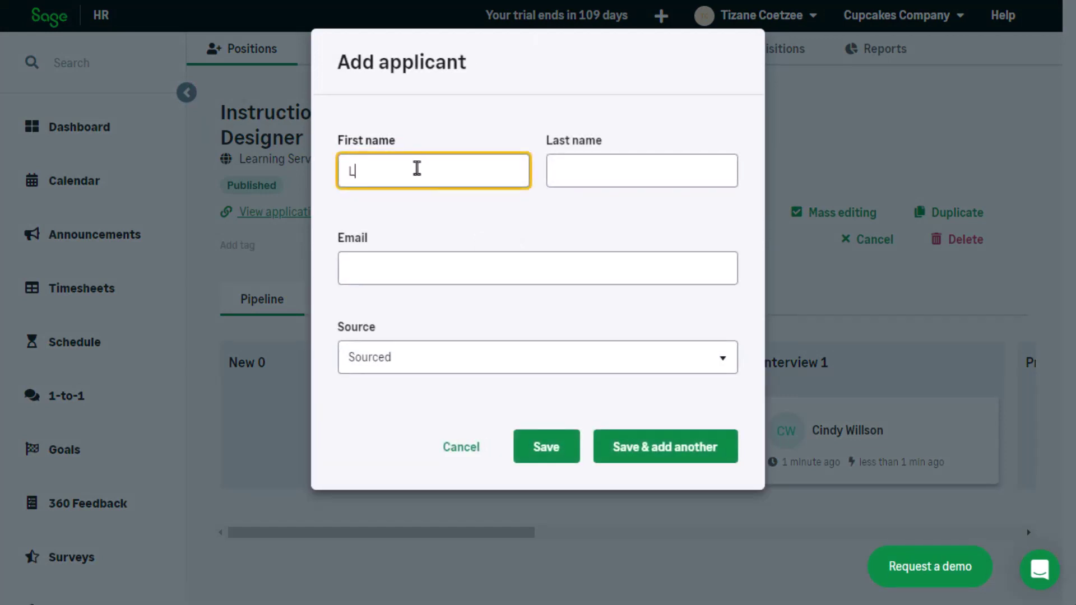
{"action": "left_click", "coordinate": [581, 170]}
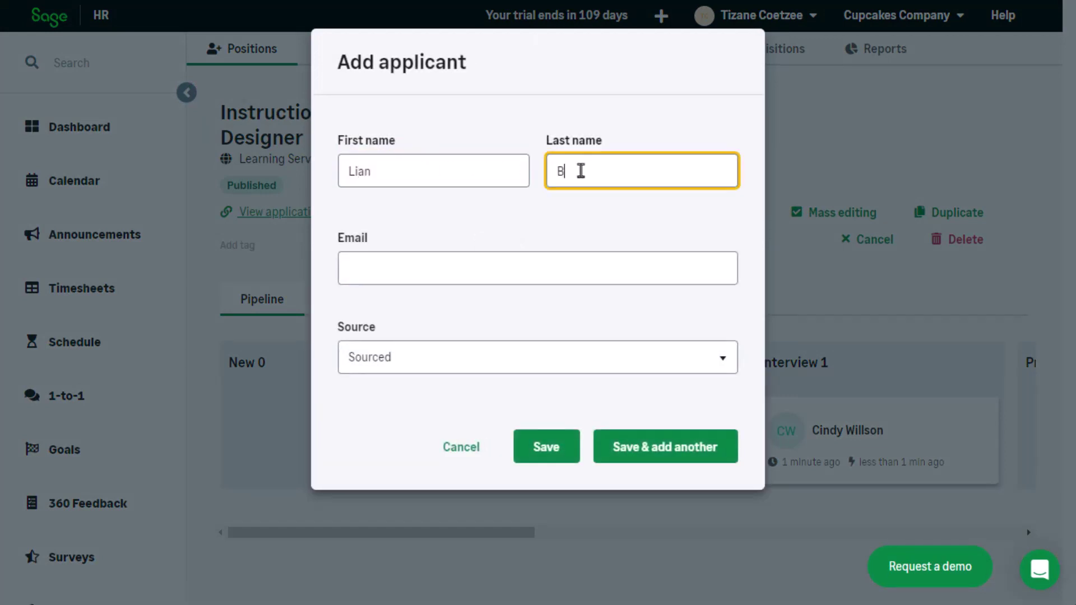
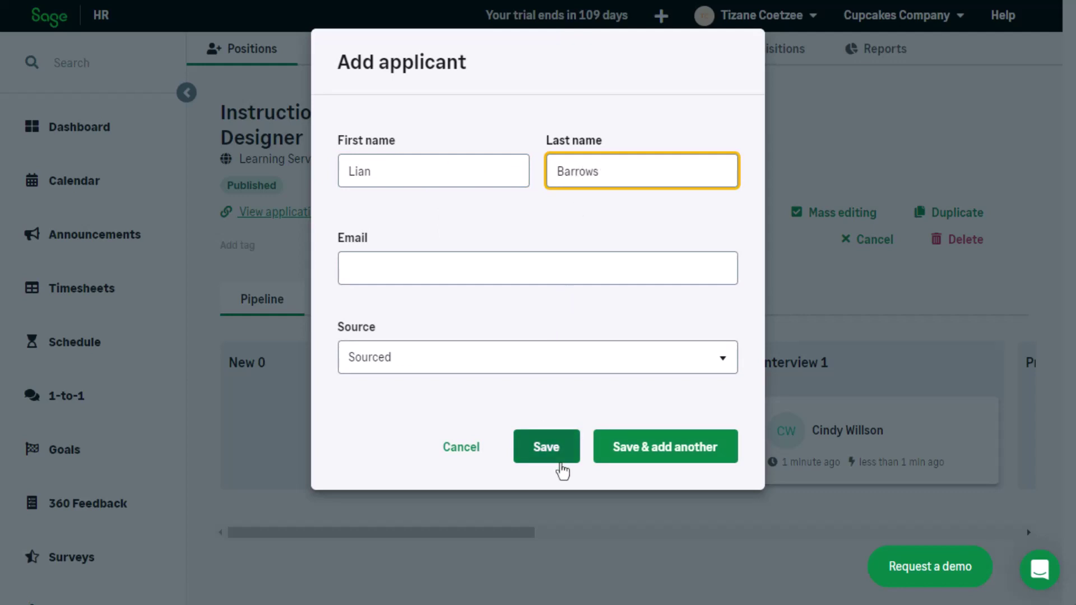
{"action": "left_click", "coordinate": [562, 463]}
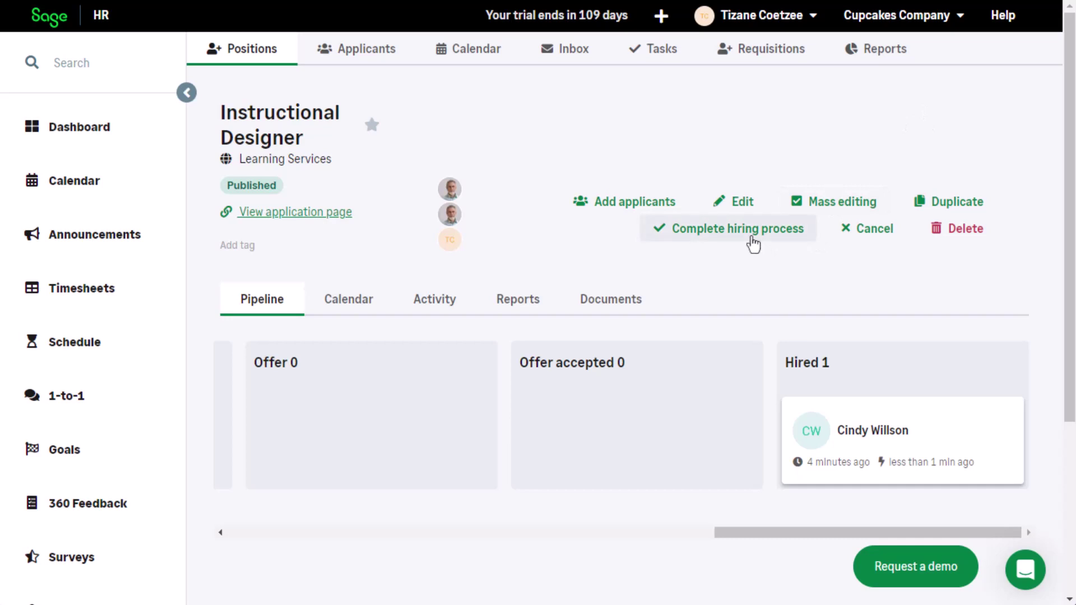
Step: Mark the Instructional Designer position Completed with the required comment 'Applicant selected'
{"action": "left_click", "coordinate": [753, 243]}
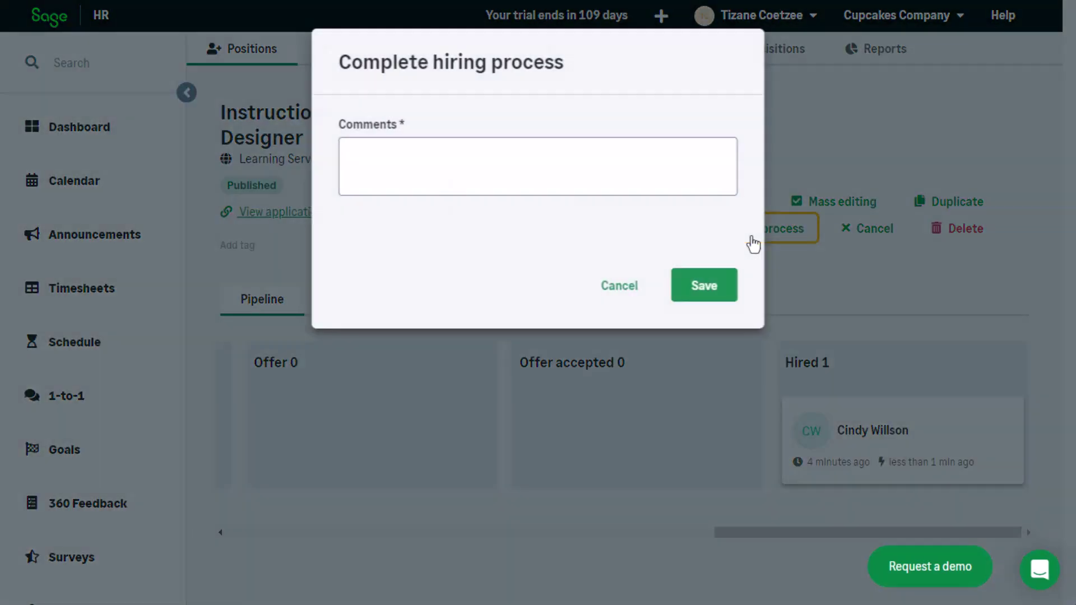
{"action": "left_click", "coordinate": [397, 148]}
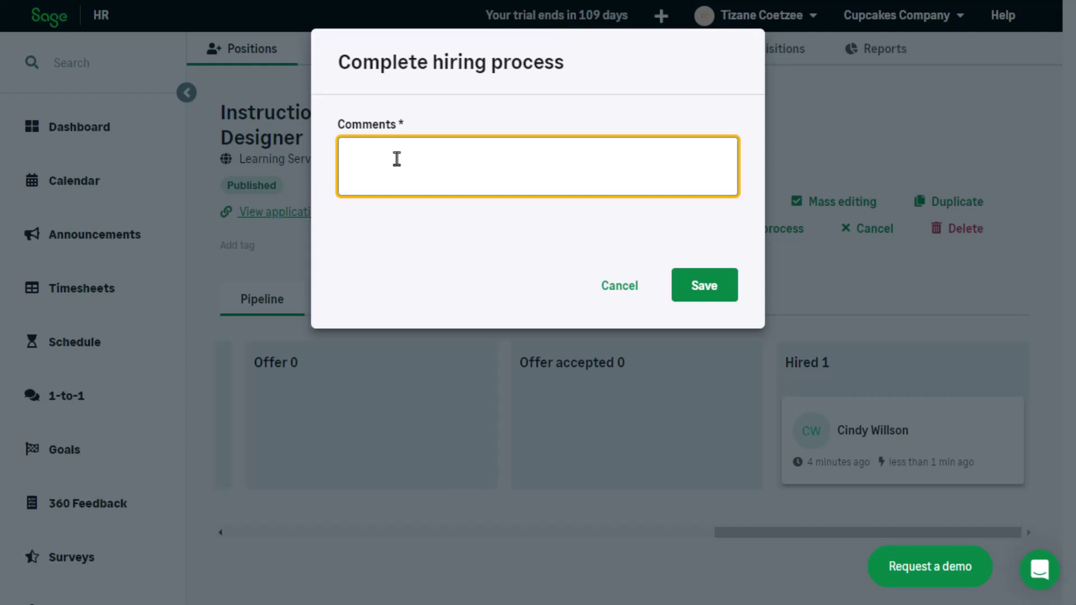
{"action": "type", "text": "Applicant selected"}
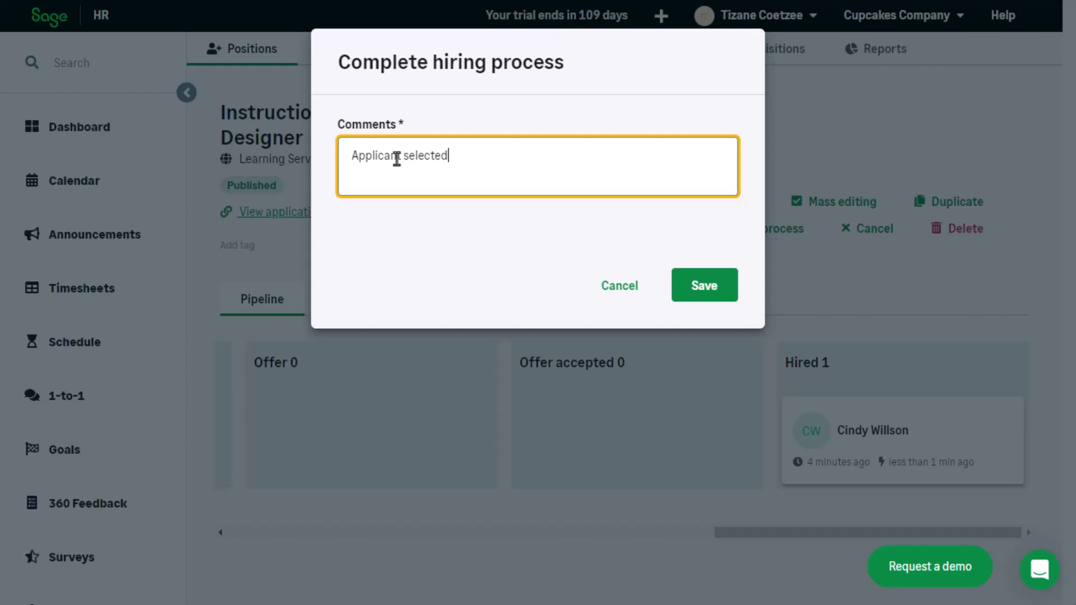
{"action": "left_click", "coordinate": [679, 297]}
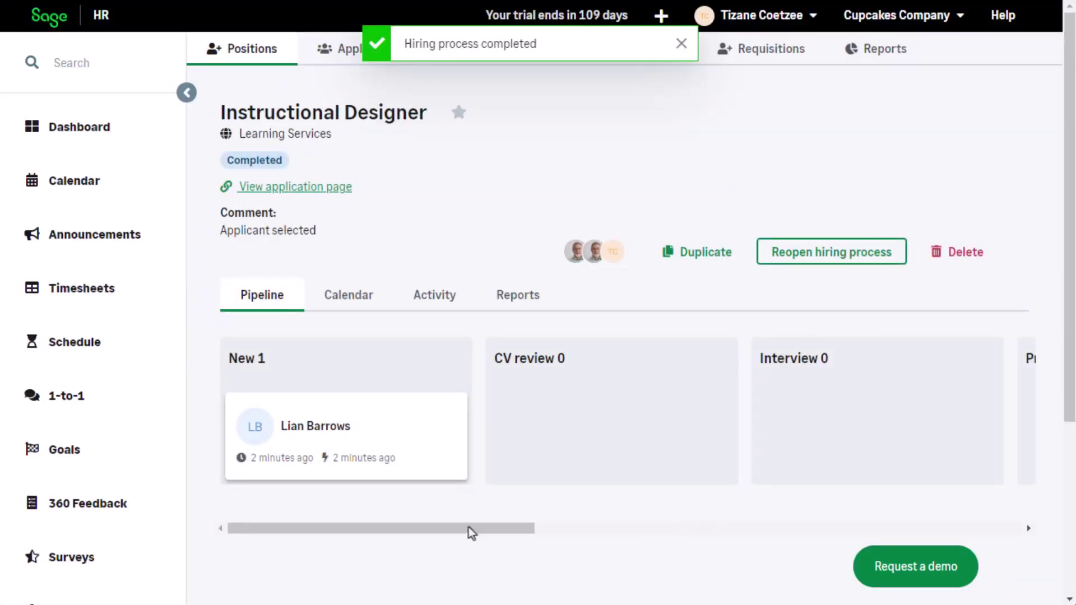
{"action": "left_click_drag", "start_coordinate": [471, 529], "coordinate": [1000, 543]}
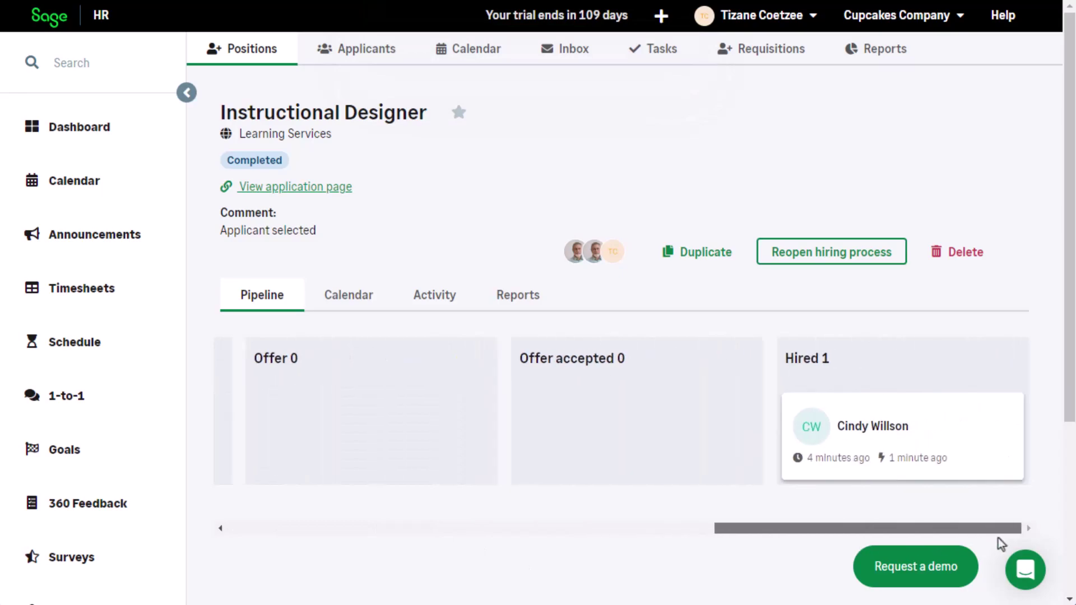
Step: Hire the selected applicant as an employee to reach the Add new employee form
{"action": "left_click", "coordinate": [941, 430]}
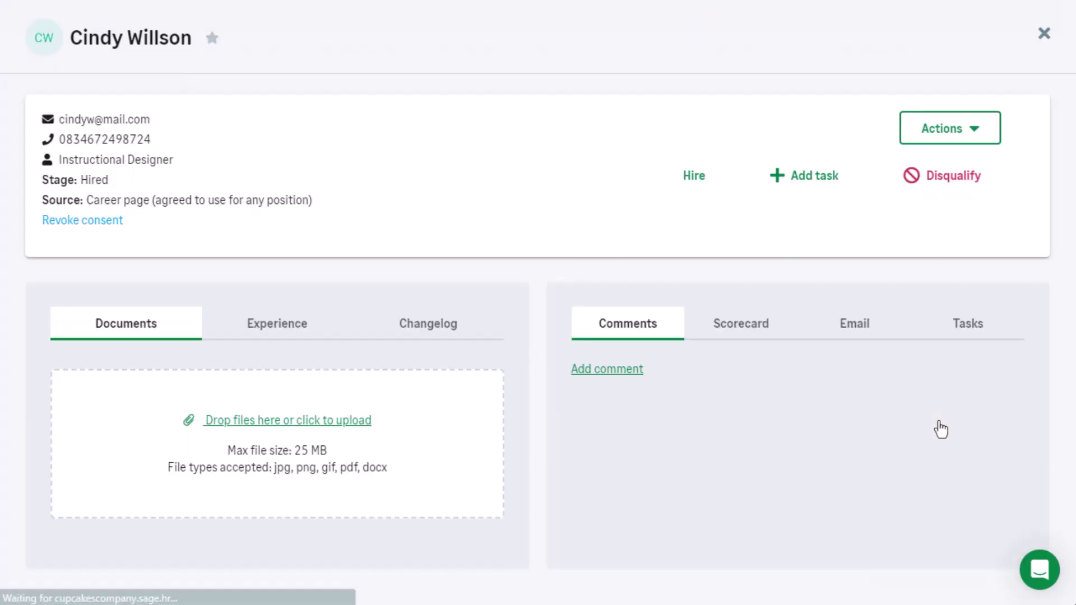
{"action": "left_click", "coordinate": [694, 177]}
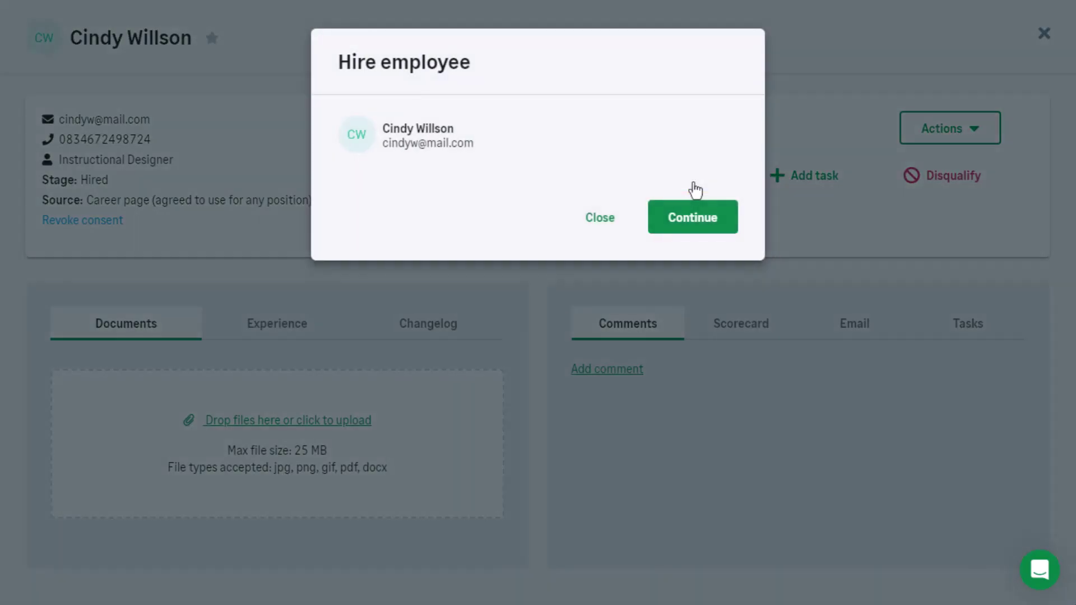
{"action": "left_click", "coordinate": [697, 219]}
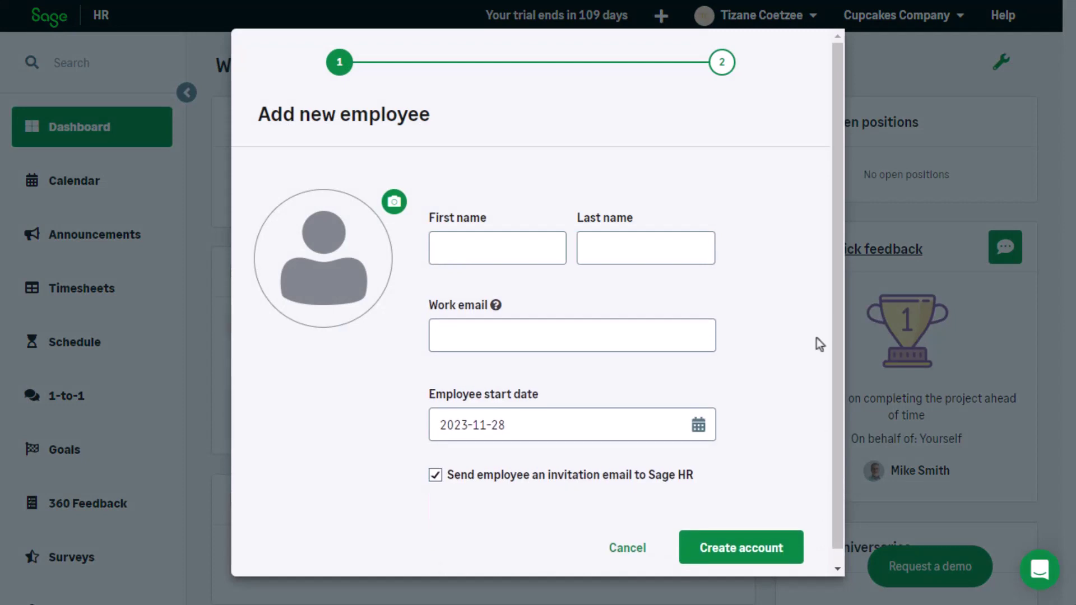
{"action": "left_click_drag", "start_coordinate": [841, 310], "coordinate": [839, 384]}
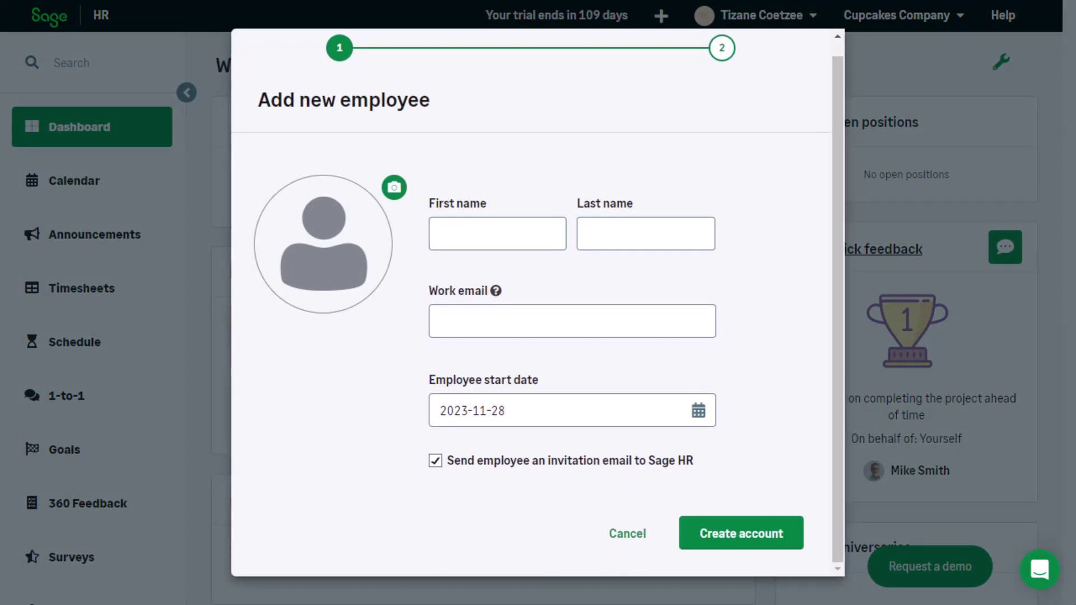